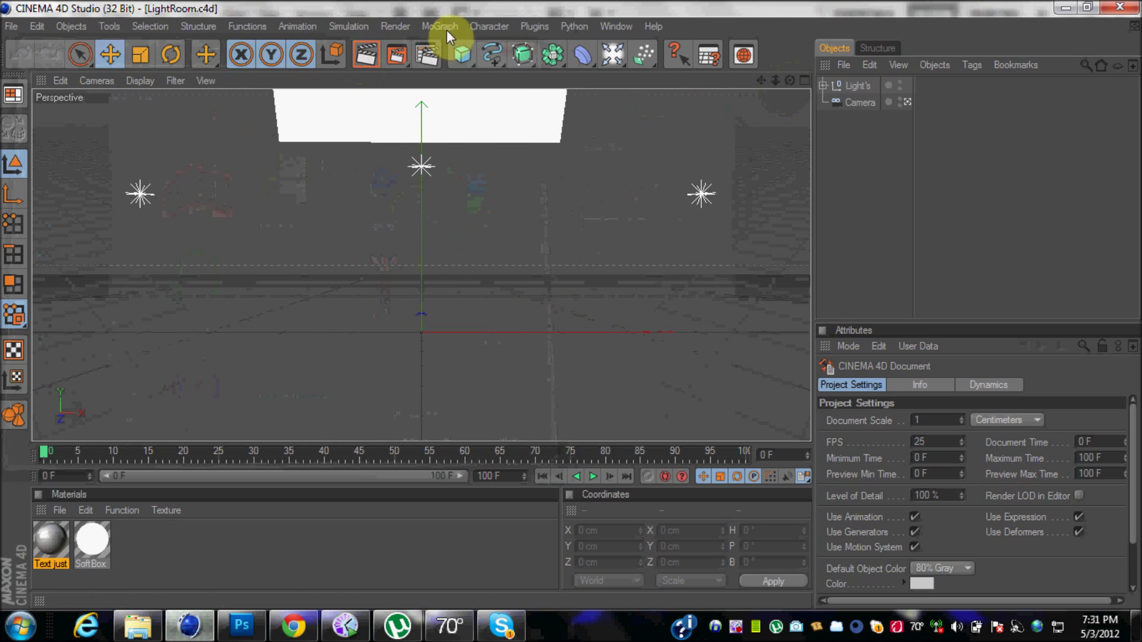
- Give the "Prey" MoText a wide, slanted TrueType font and shift the text along X to centre it below the lights
drag(525, 333, 379, 333)
click(1002, 517)
drag(168, 204, 169, 216)
click(117, 181)
click(208, 211)
click(238, 483)
click(888, 453)
drag(274, 332, 268, 333)
- Set both the start and end caps of the "Prey" text to Fillet Cap
click(935, 386)
click(939, 420)
click(938, 484)
click(939, 468)
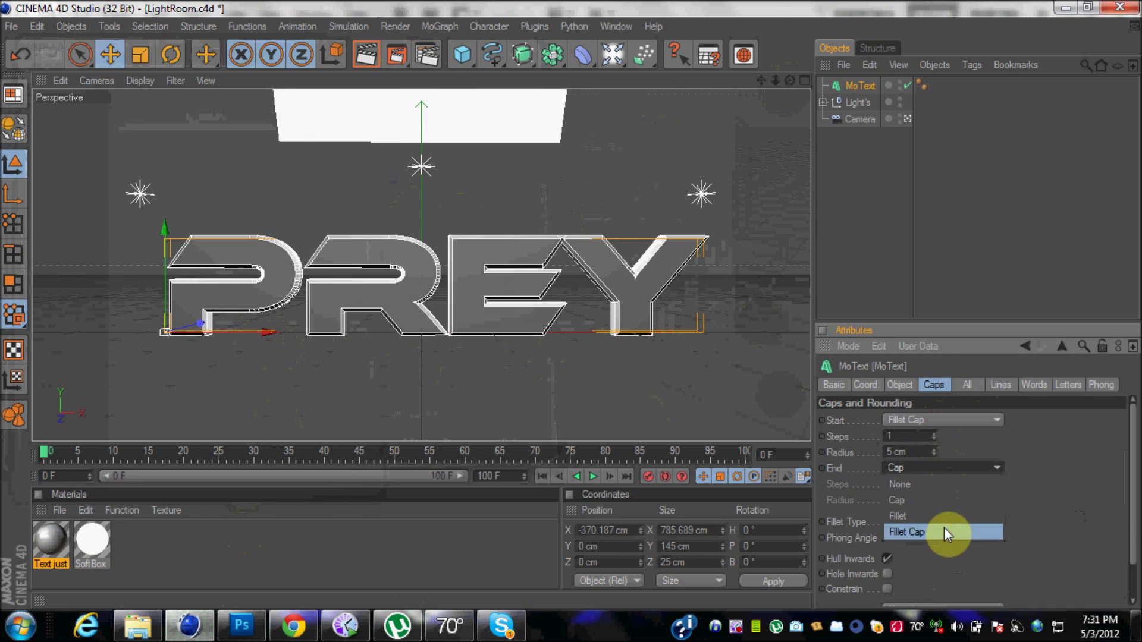
- Set the "Prey" text's depth to 120 and nudge the text slightly along its X axis
click(900, 385)
click(879, 420)
text(1)
key(Return)
drag(268, 332, 265, 333)
click(873, 65)
click(271, 333)
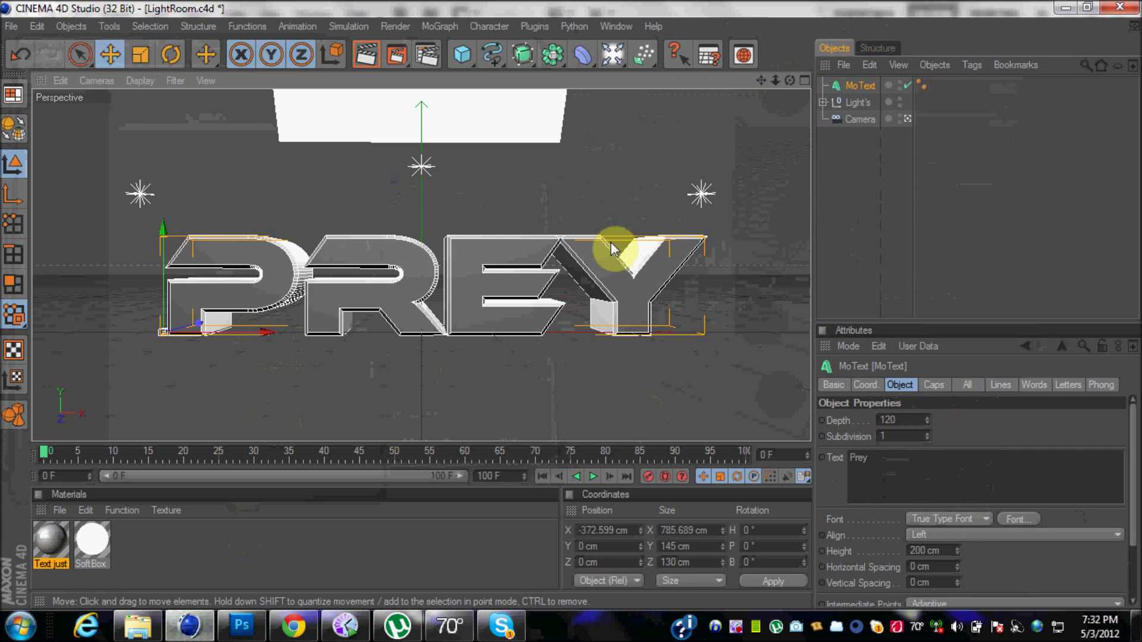
- Create a new material coloured blue (R 0, G 0, B 208) and enable its reflection at 32% brightness
double_click(163, 535)
double_click(51, 539)
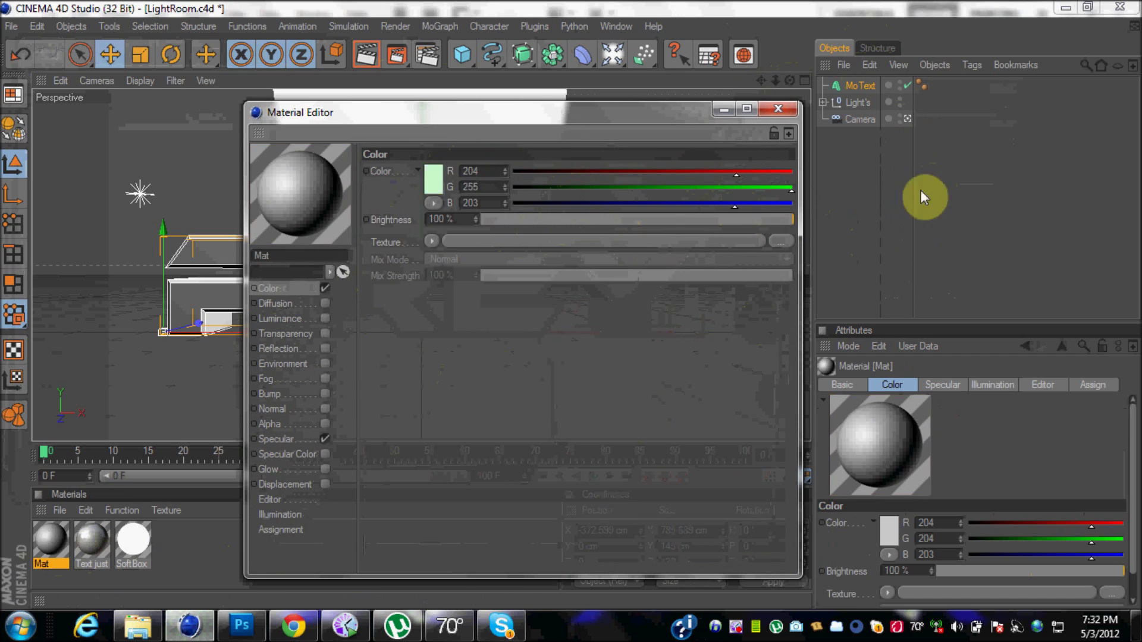
drag(925, 198, 513, 189)
drag(736, 173, 512, 174)
click(325, 348)
click(584, 220)
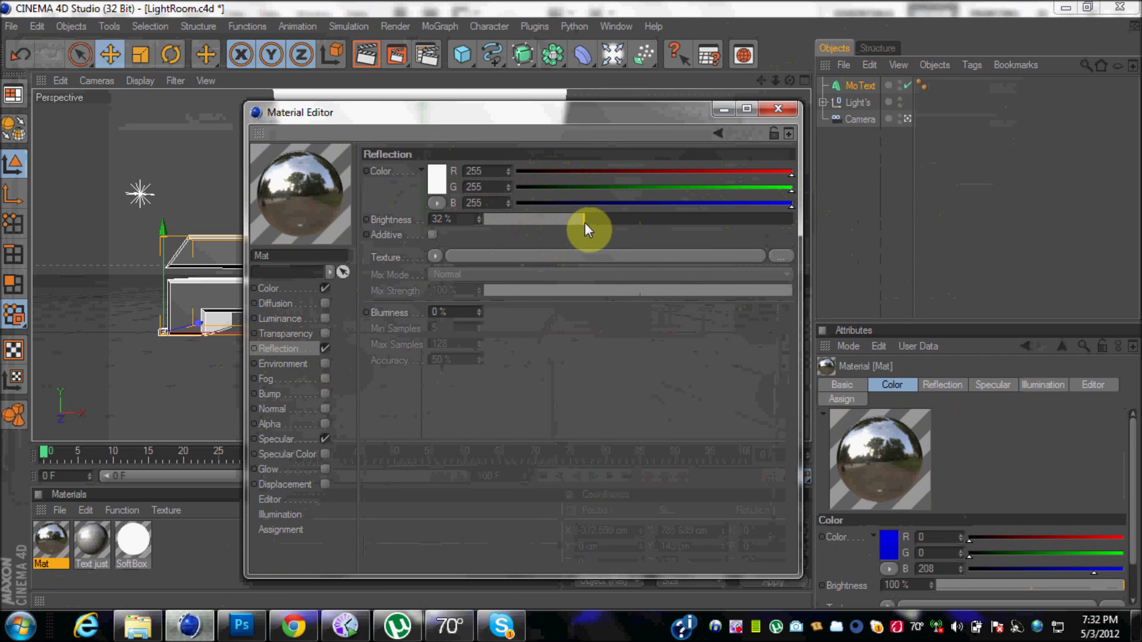
- Shape the blue material's specular with 25% width, 100% height and about -11% falloff, and apply the material to the "Prey" text
click(276, 439)
click(563, 241)
click(629, 275)
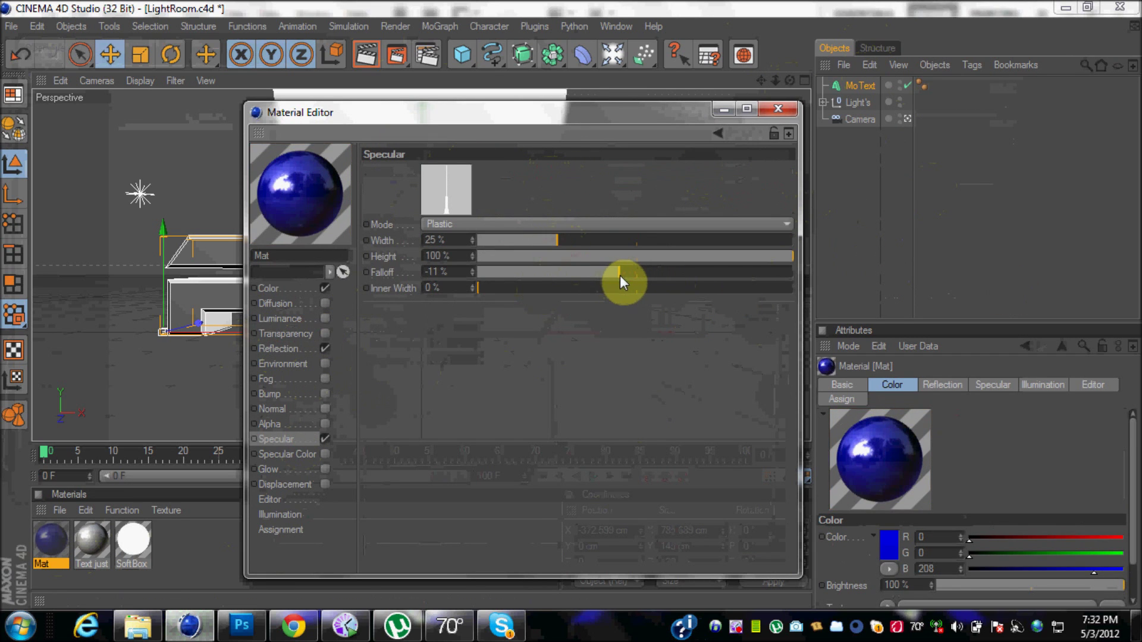
click(505, 289)
click(777, 109)
drag(81, 576, 191, 322)
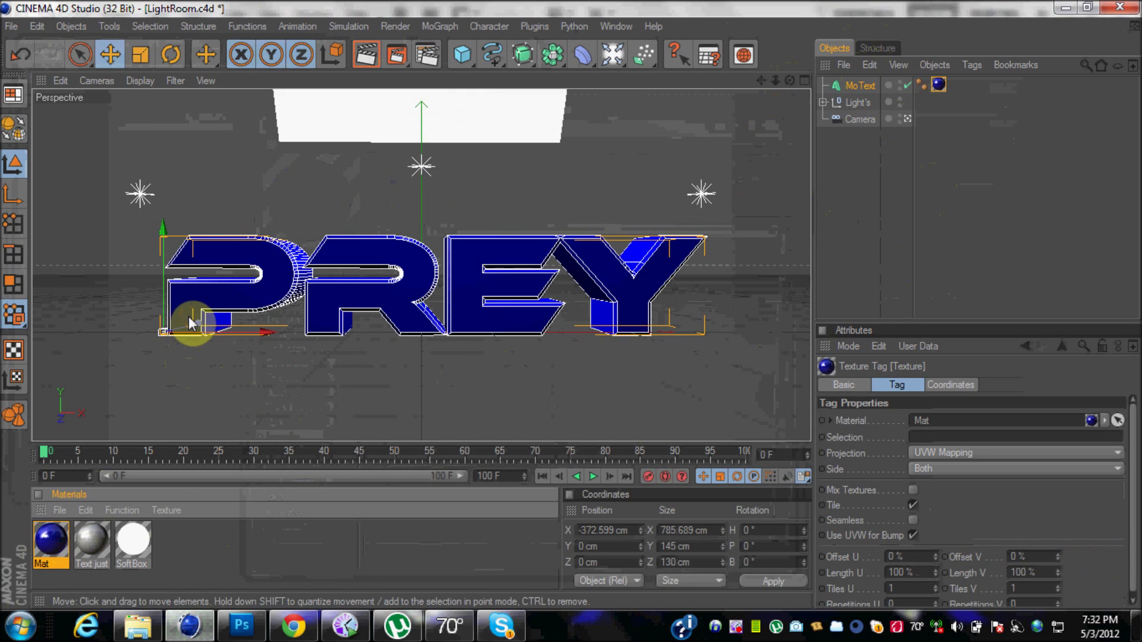
- Set the render to save as a PNG with straight alpha named "prey text.png", and render it, overwriting the existing file
click(428, 56)
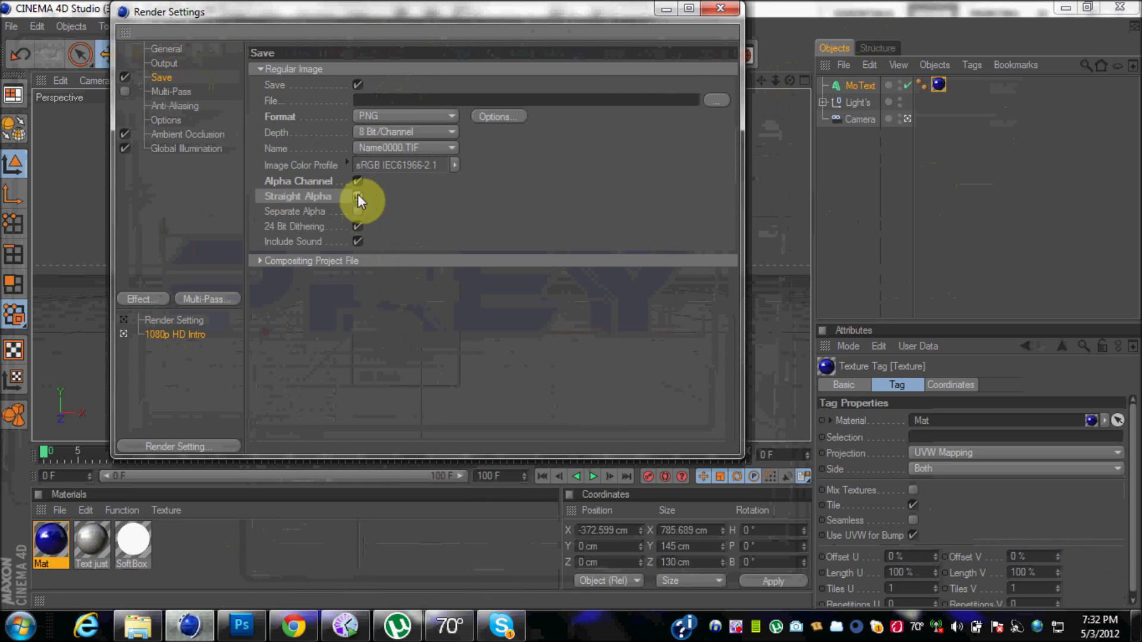
click(716, 100)
text(pre)
click(396, 410)
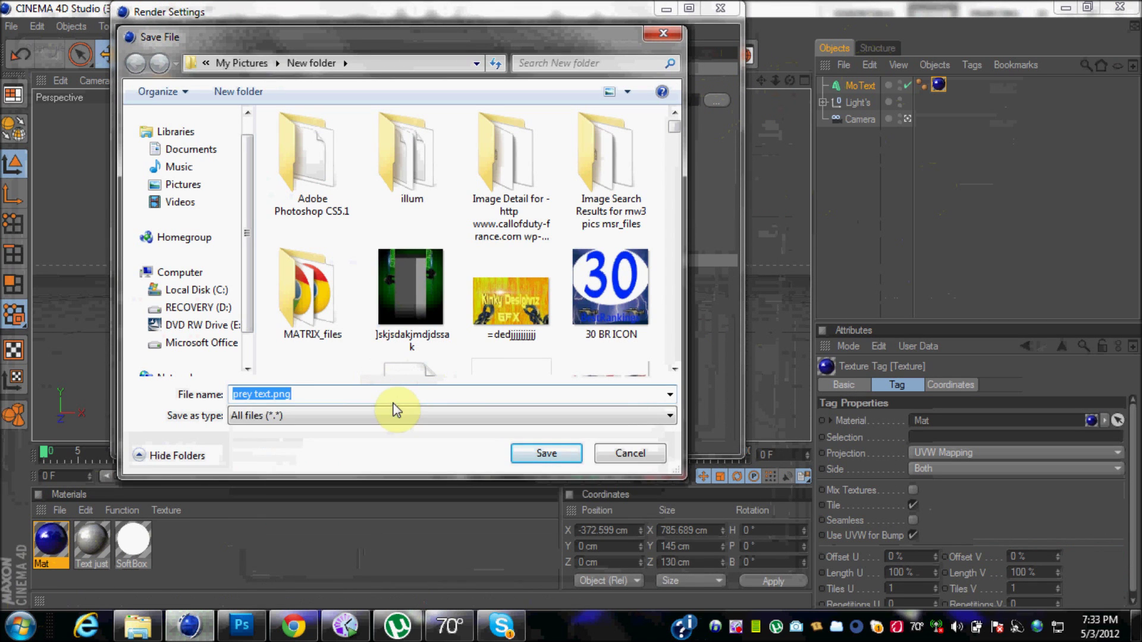
click(534, 453)
click(395, 60)
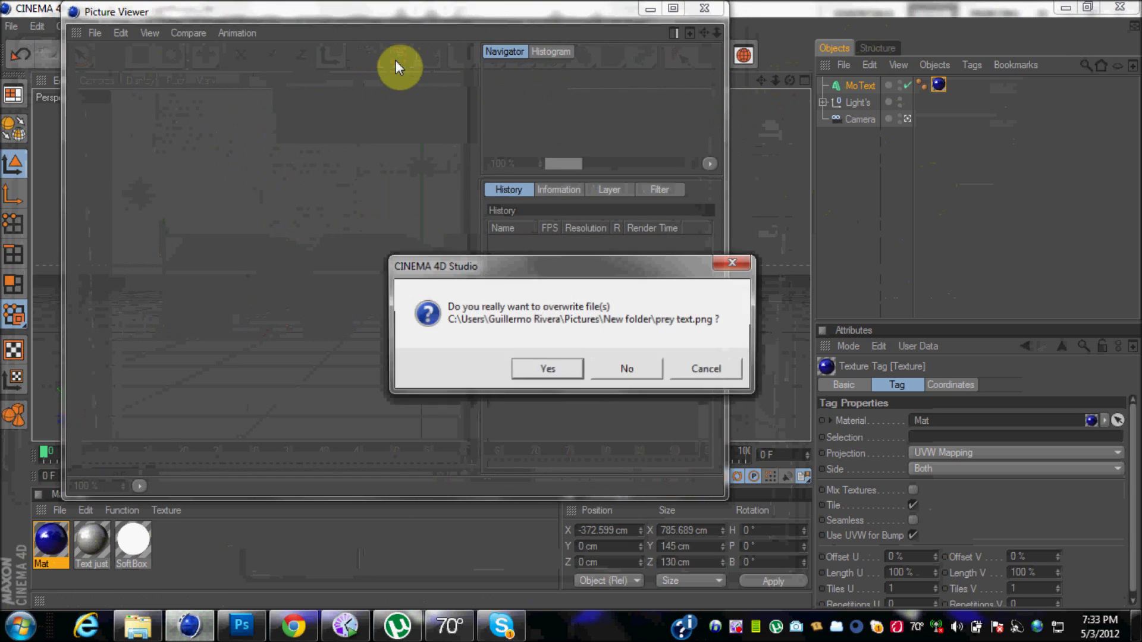
click(544, 370)
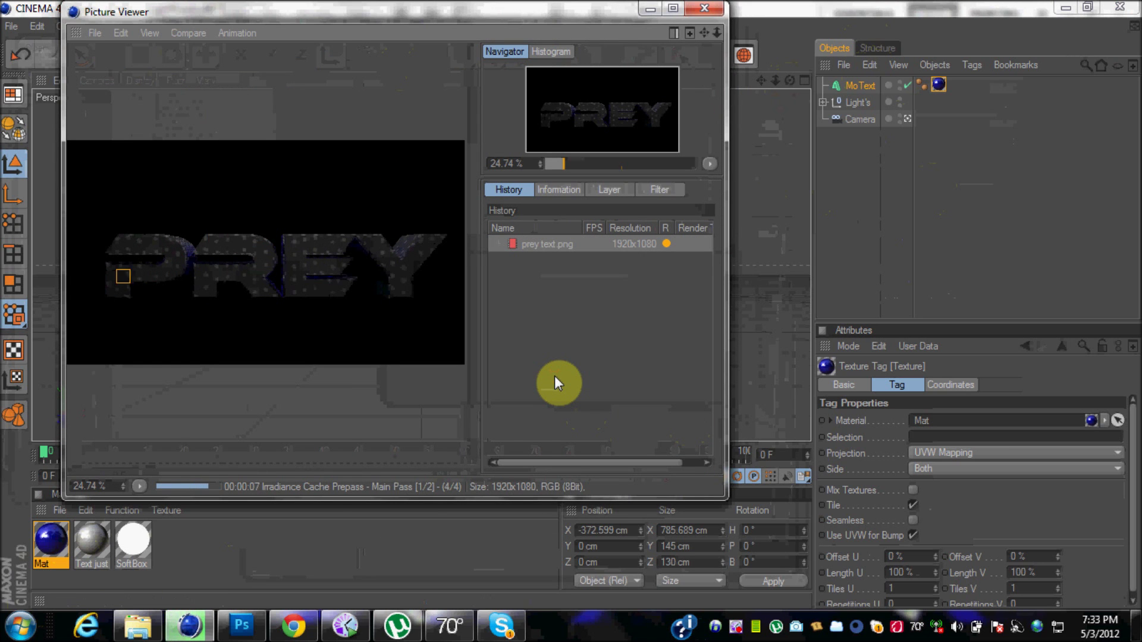
- Switch to Photoshop and create a new 1280 x 720 pixel RGB document at 72 pixels/inch with a white background
click(242, 629)
click(49, 15)
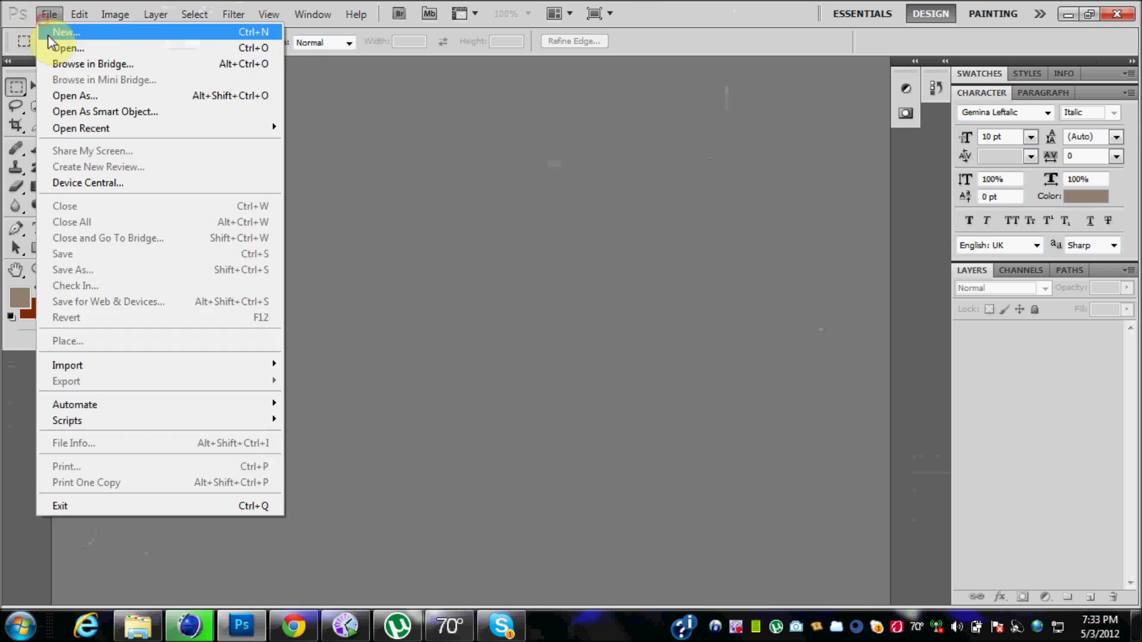
click(50, 36)
click(544, 216)
key(BackSpace)
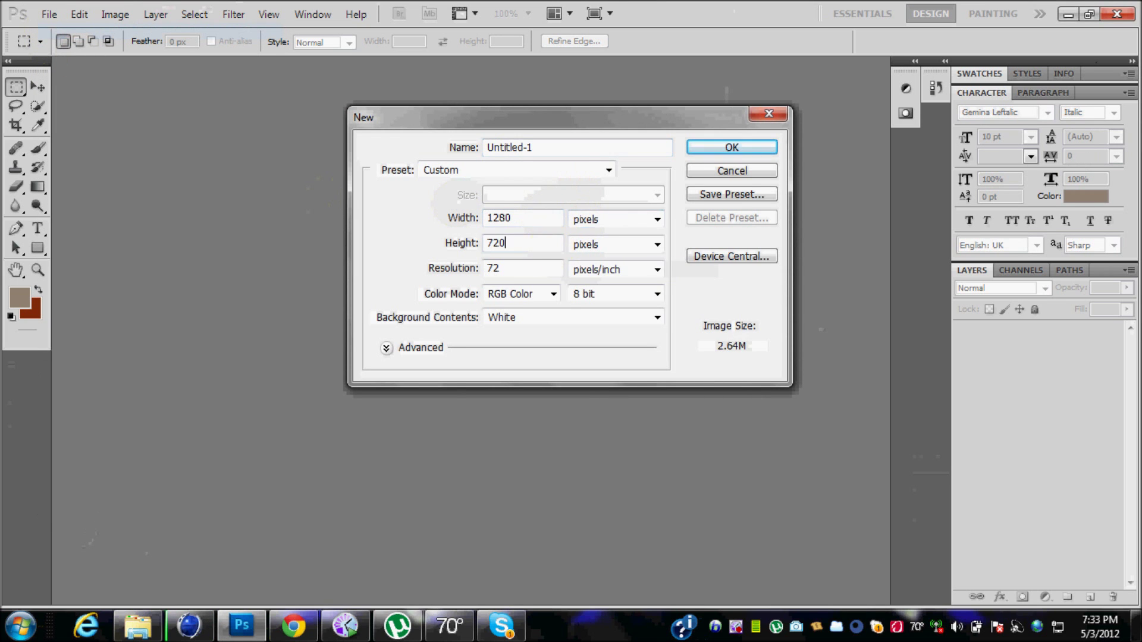
click(714, 144)
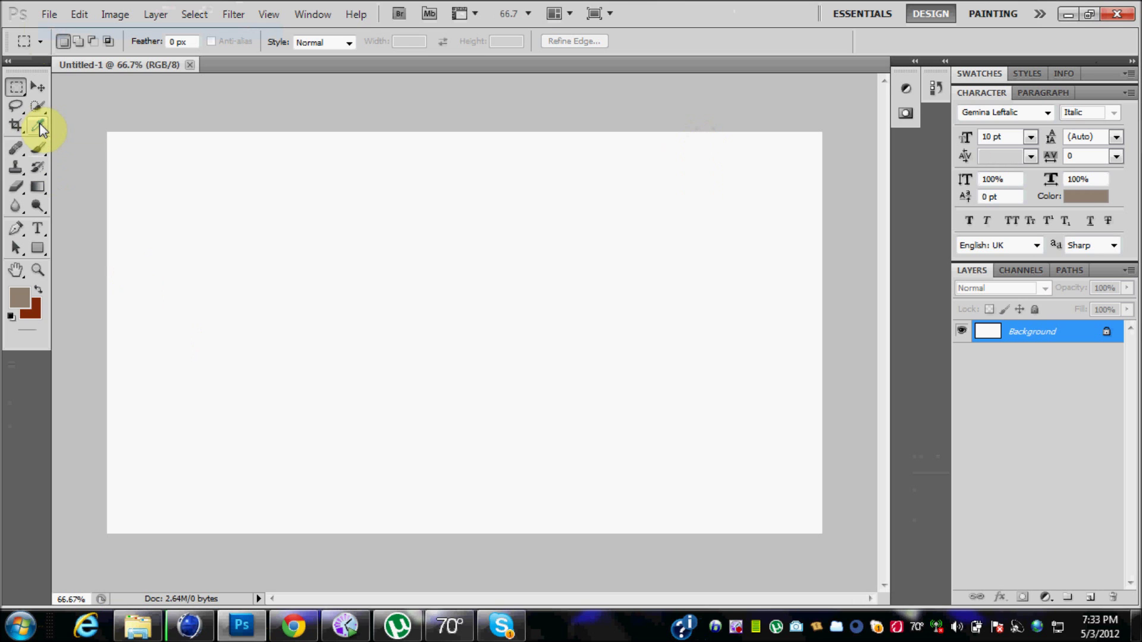
- Fill the background with a radial gradient running from dark blue in the centre to black at the edges
click(228, 626)
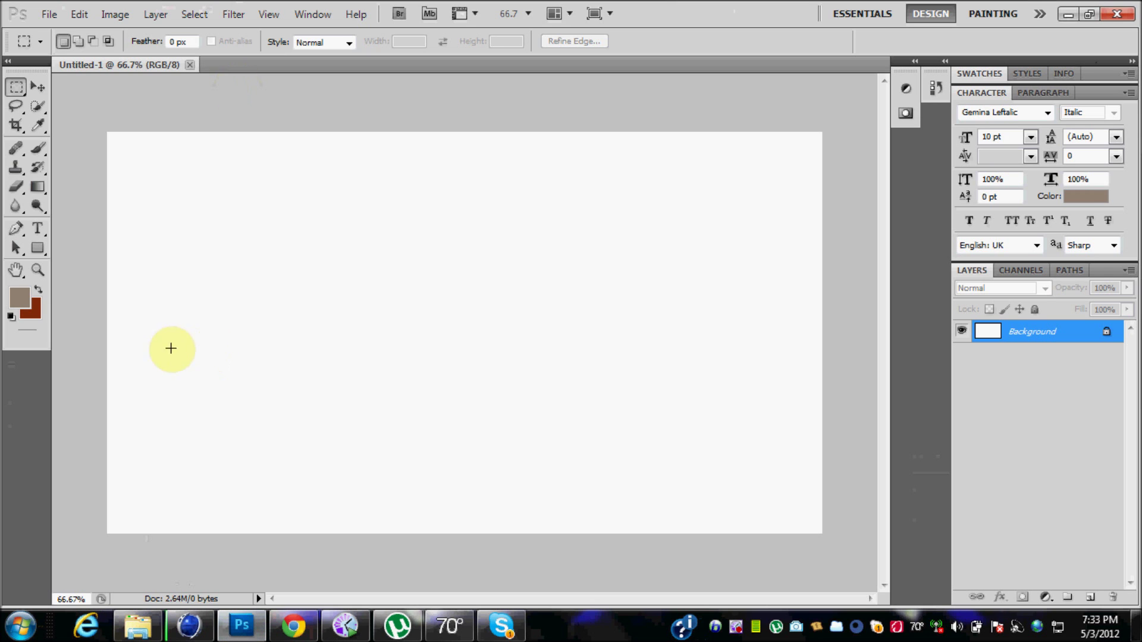
click(37, 186)
click(72, 42)
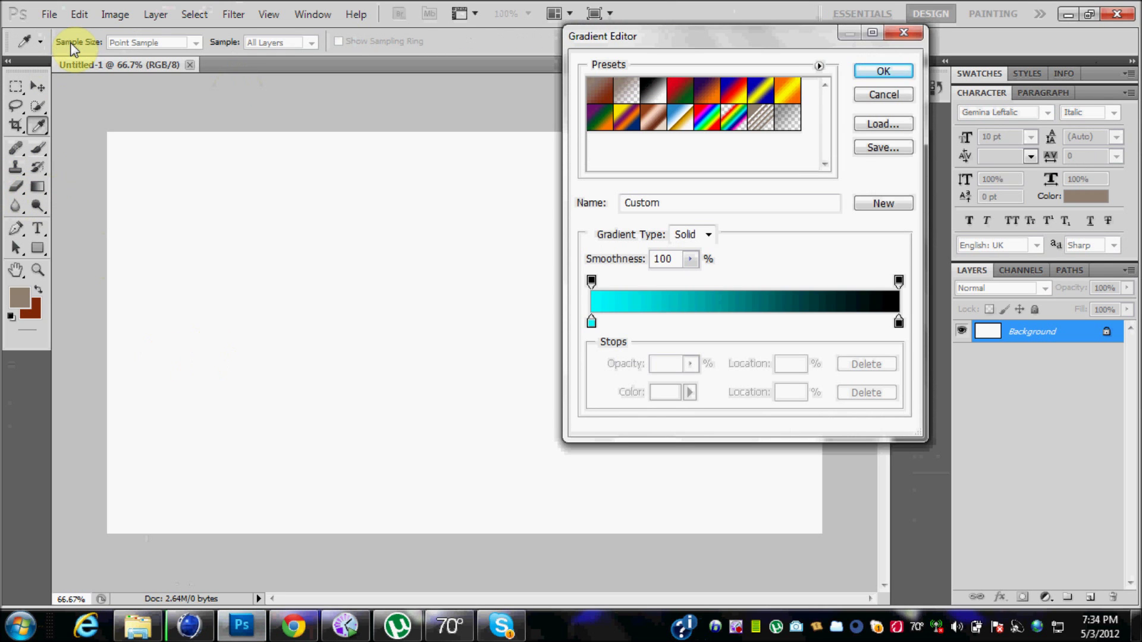
double_click(593, 324)
click(316, 372)
drag(285, 370, 296, 398)
click(443, 293)
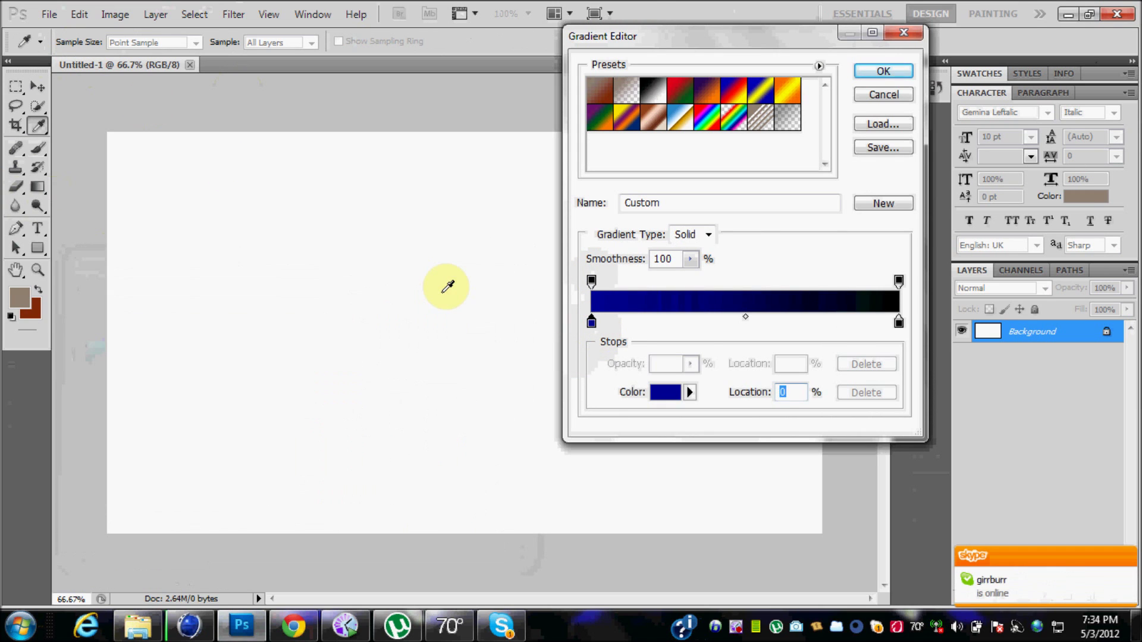
click(882, 71)
drag(63, 97, 63, 99)
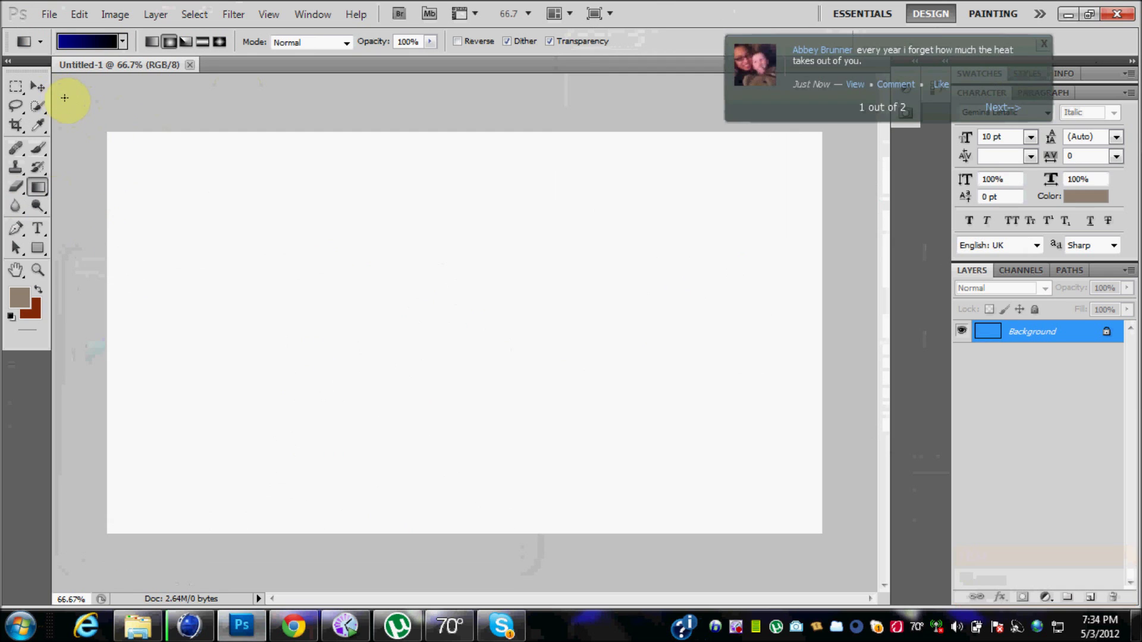
click(38, 89)
- Switch to Cinema 4D to check the progress of the text render
click(189, 627)
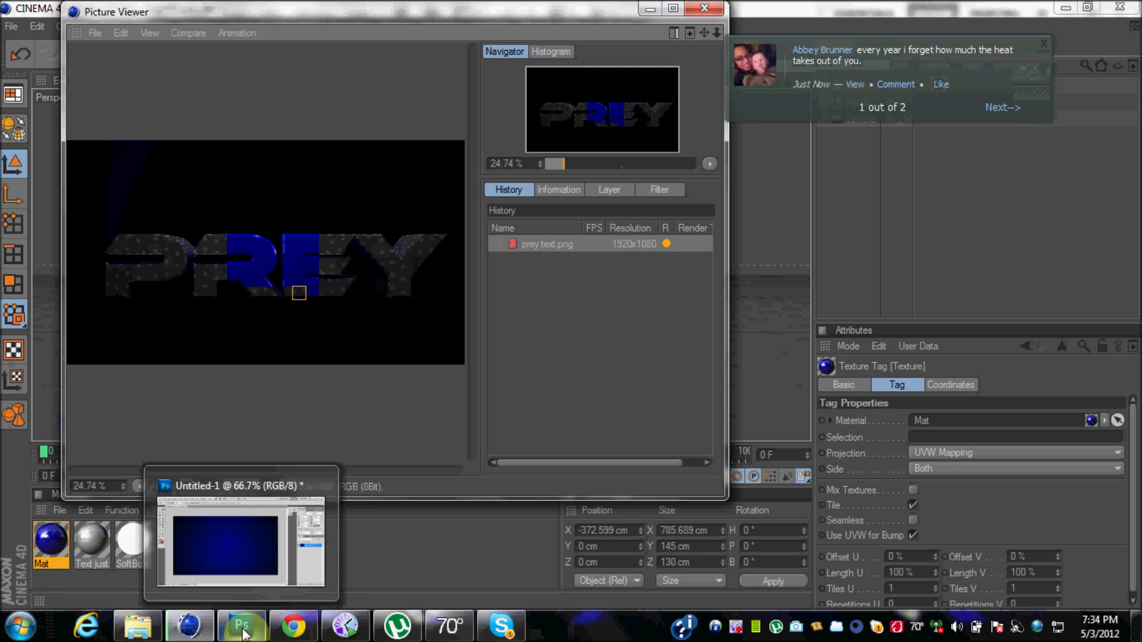
click(241, 629)
click(187, 630)
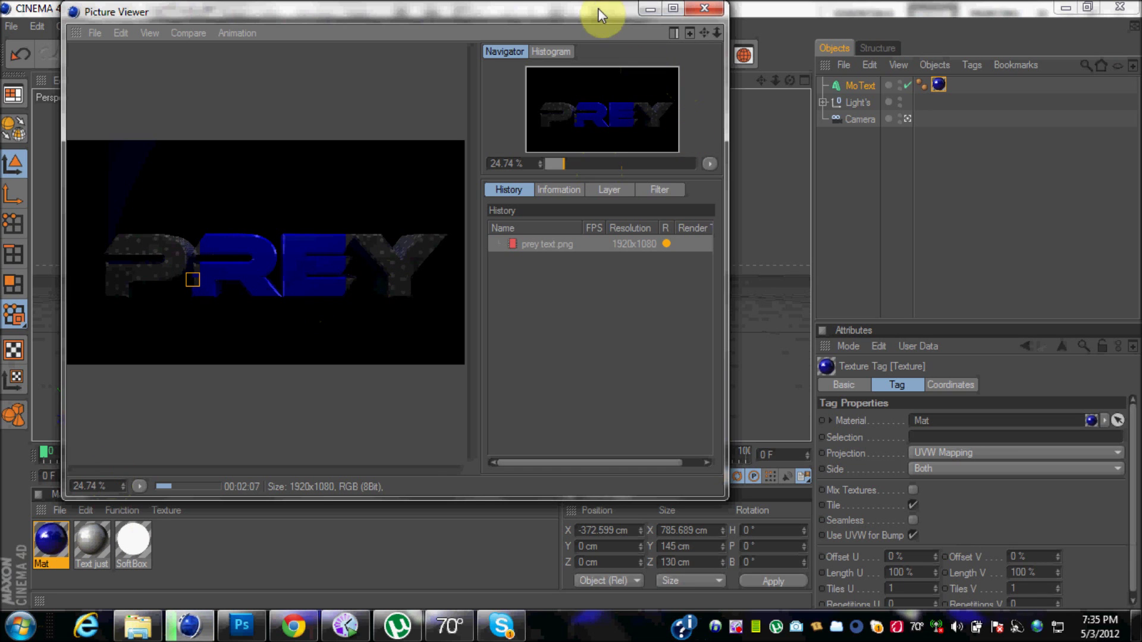
drag(597, 9, 602, 19)
- Switch to Photoshop and open "Spark 6.jpg" from the "Graphics - Pack(1) - By Mellifluo" folder on the desktop
click(229, 616)
click(49, 17)
click(50, 17)
click(77, 16)
click(68, 48)
click(51, 140)
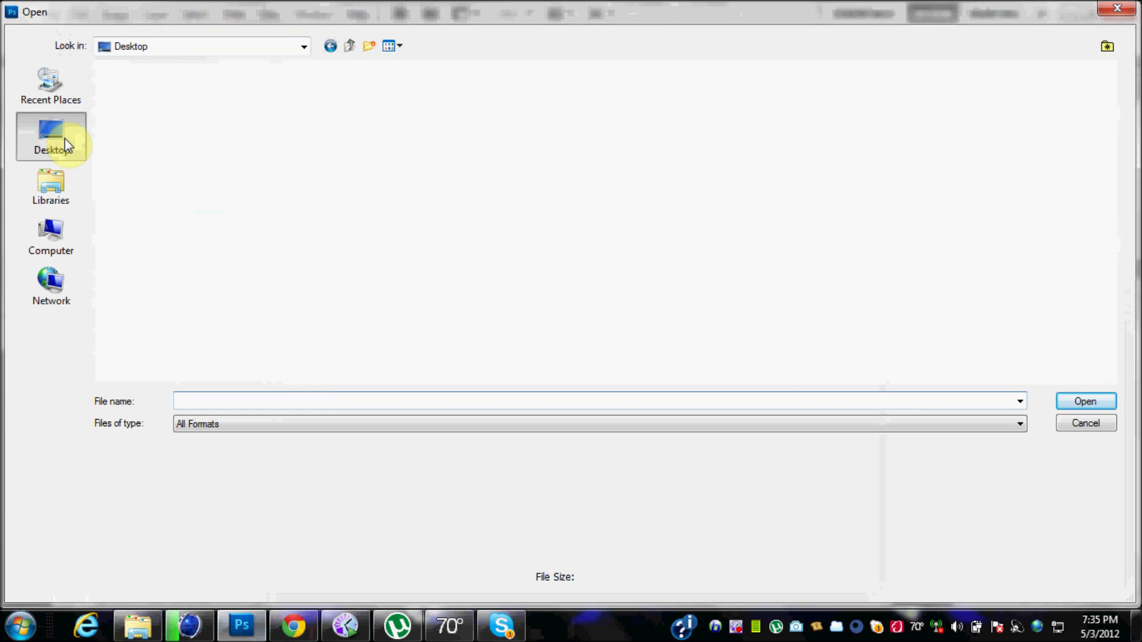
double_click(977, 225)
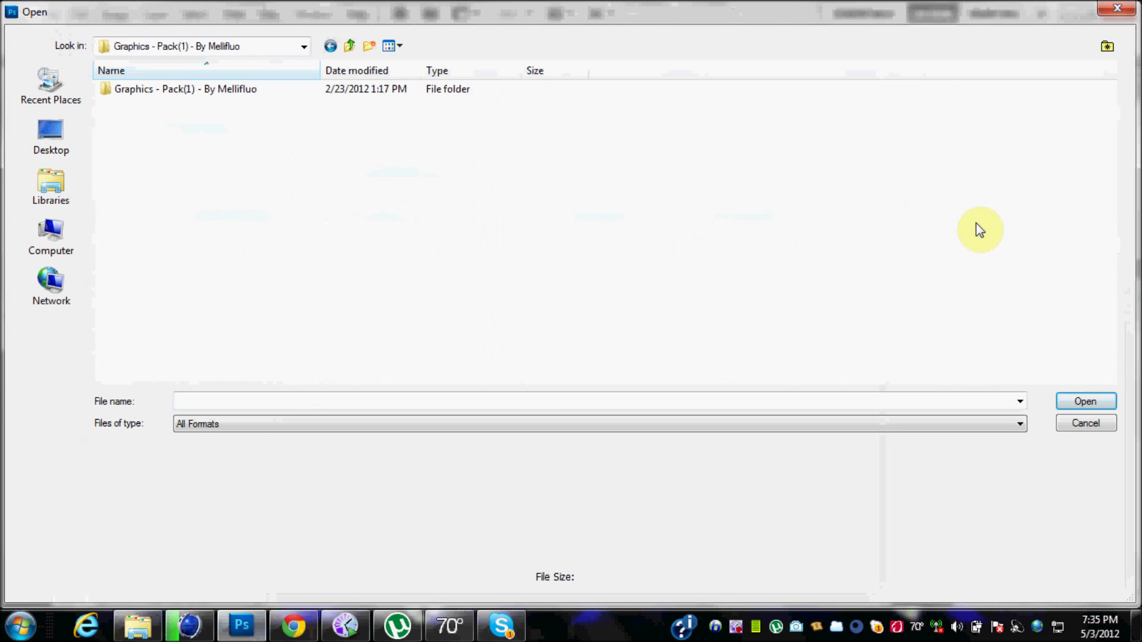
double_click(158, 121)
double_click(856, 334)
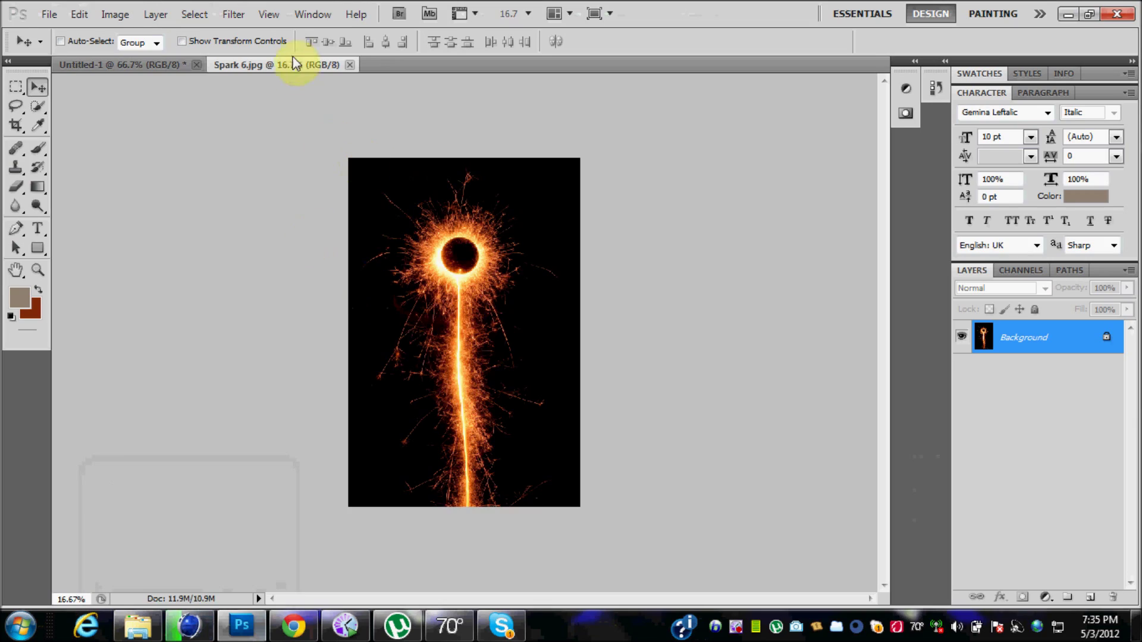
- Copy the spark image into the gradient document as a layer, close its source file, and centre the spark ring on the canvas
drag(295, 64, 220, 279)
drag(1004, 340, 630, 298)
click(361, 279)
drag(476, 209, 461, 308)
drag(557, 349, 456, 342)
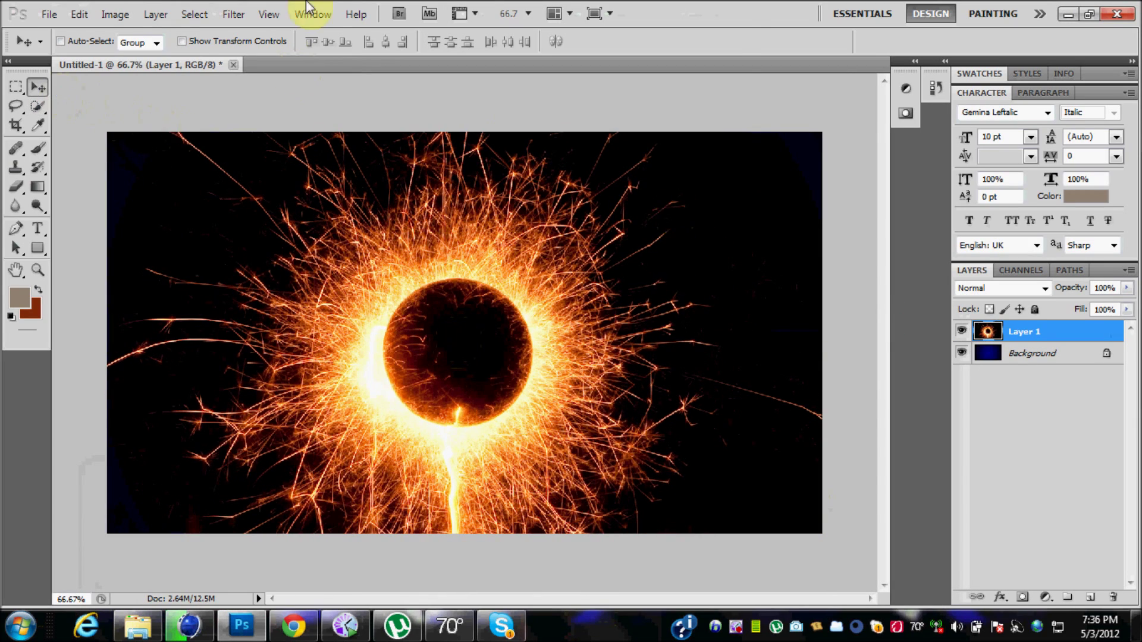
- Convert the spark layer to black and white with an image adjustment
click(115, 14)
mouse_move(148, 56)
click(356, 173)
click(313, 89)
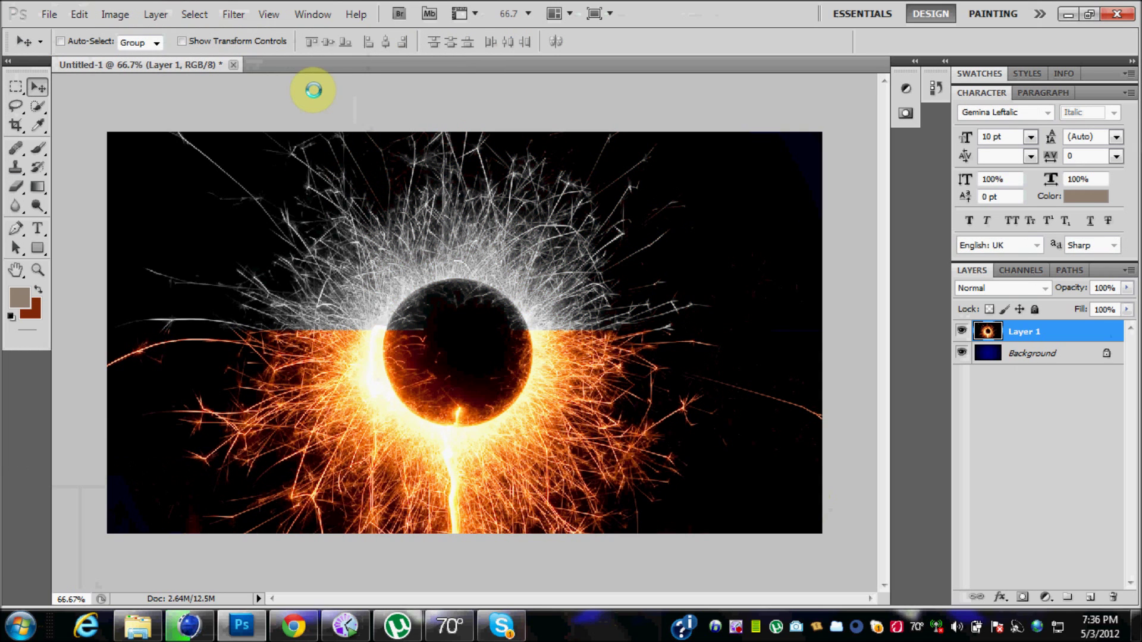
- Enable a Color Overlay style on the spark layer and set the layer's opacity to 79%
double_click(1006, 335)
click(39, 505)
mouse_move(335, 363)
mouse_down()
mouse_move(304, 362)
mouse_move(322, 363)
mouse_up()
click(340, 346)
click(386, 406)
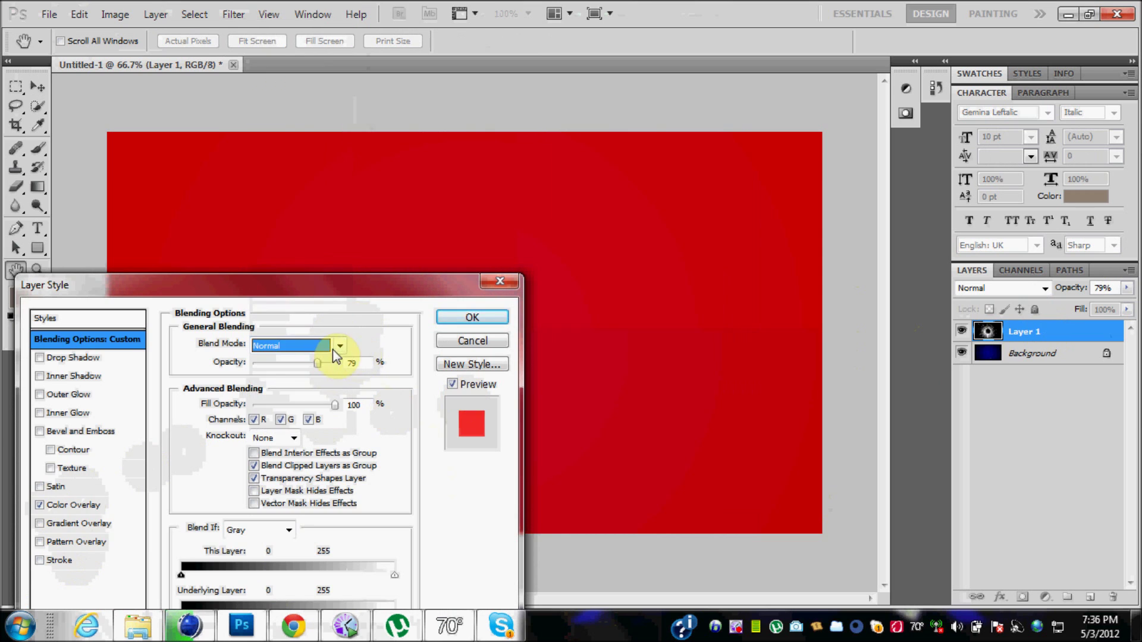
click(88, 559)
- Set the spark layer's Color Overlay to dark blue at 59% opacity and reduce the layer's opacity to 14%
click(52, 506)
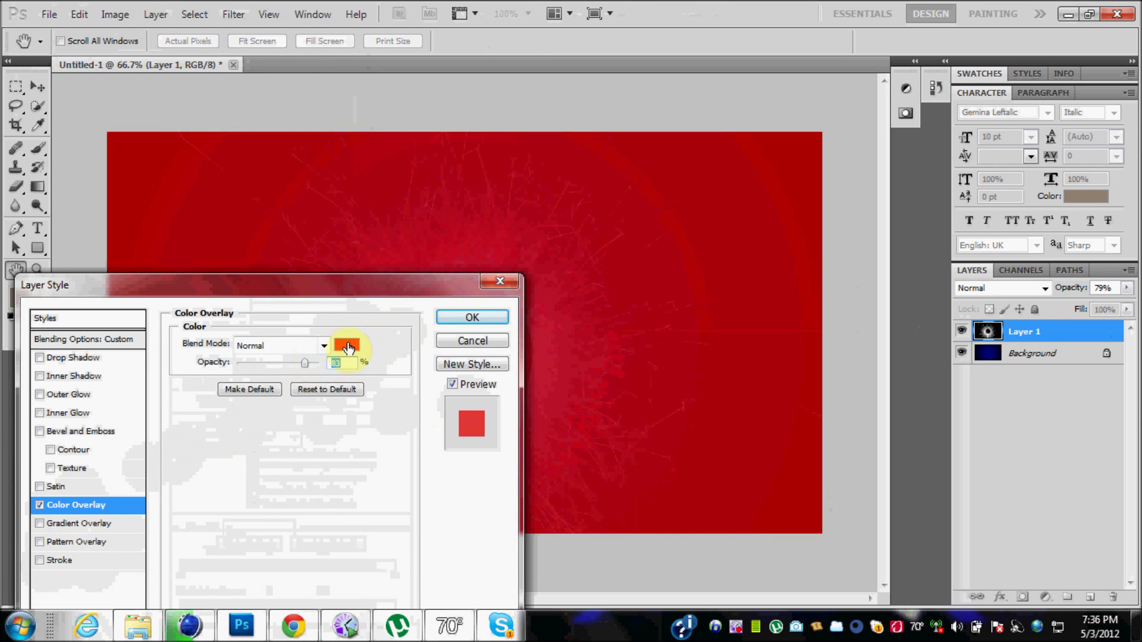
click(345, 342)
click(315, 376)
click(300, 394)
key(Return)
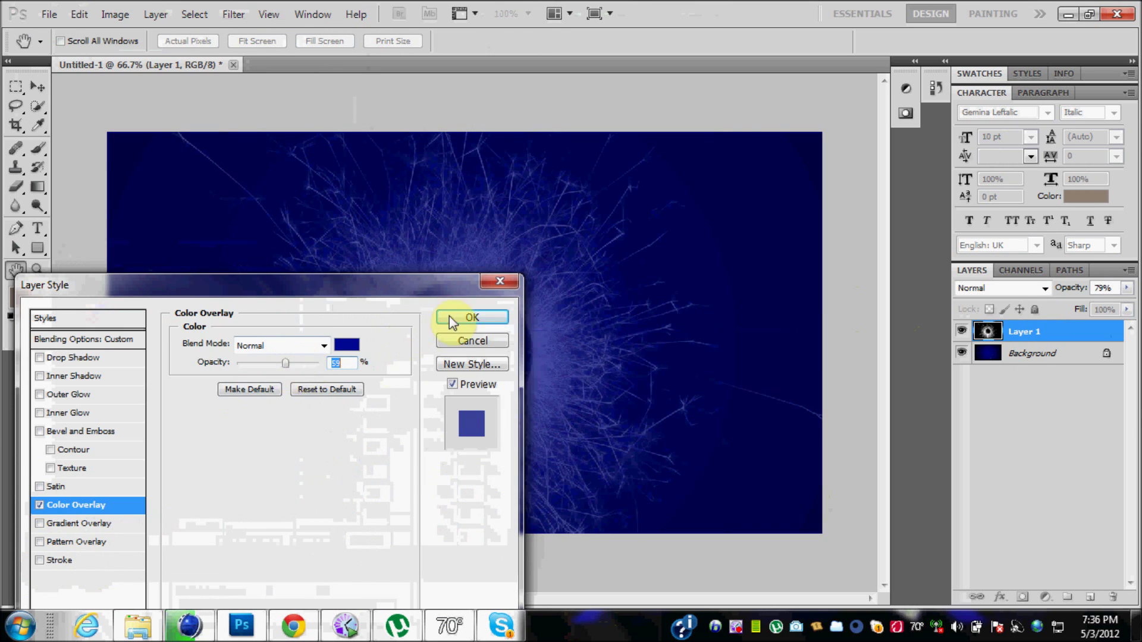
click(465, 319)
drag(1111, 308, 1055, 314)
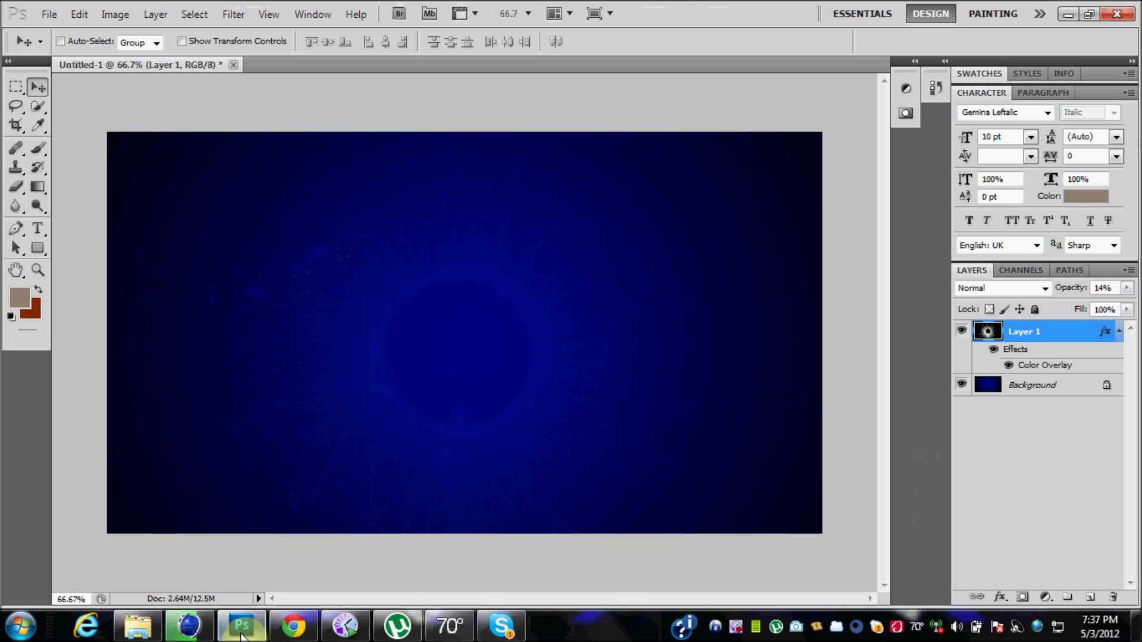
- Erase the outer parts of the spark layer with a soft 145 px eraser brush
key(e)
click(85, 41)
drag(112, 92, 125, 101)
click(154, 268)
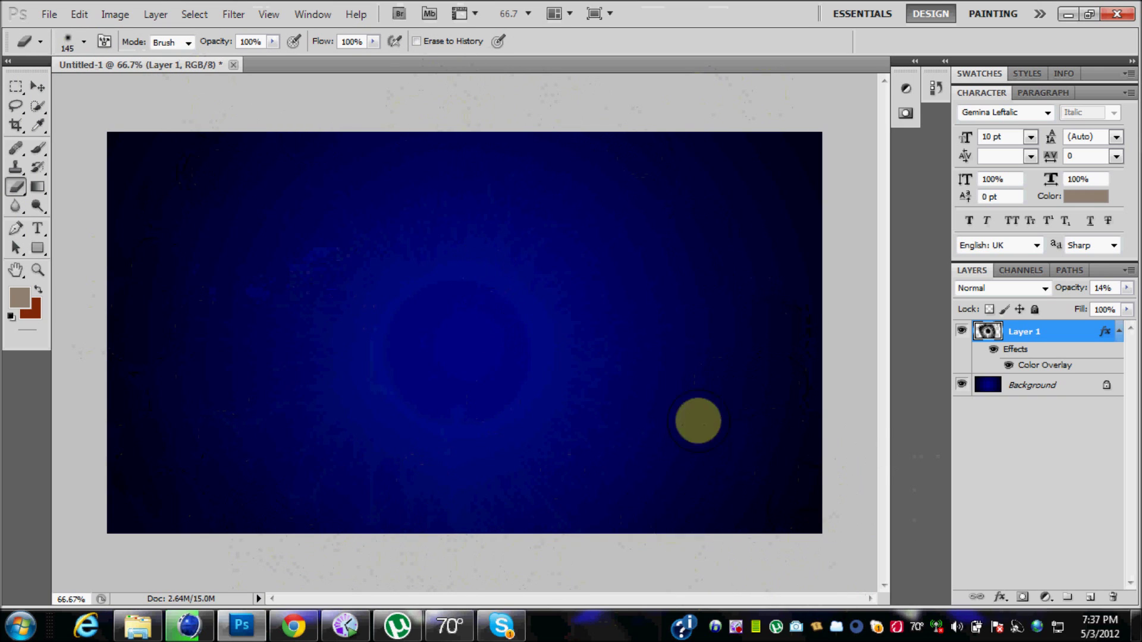
- Check in Cinema 4D whether the text render has finished, and return to Photoshop
click(196, 633)
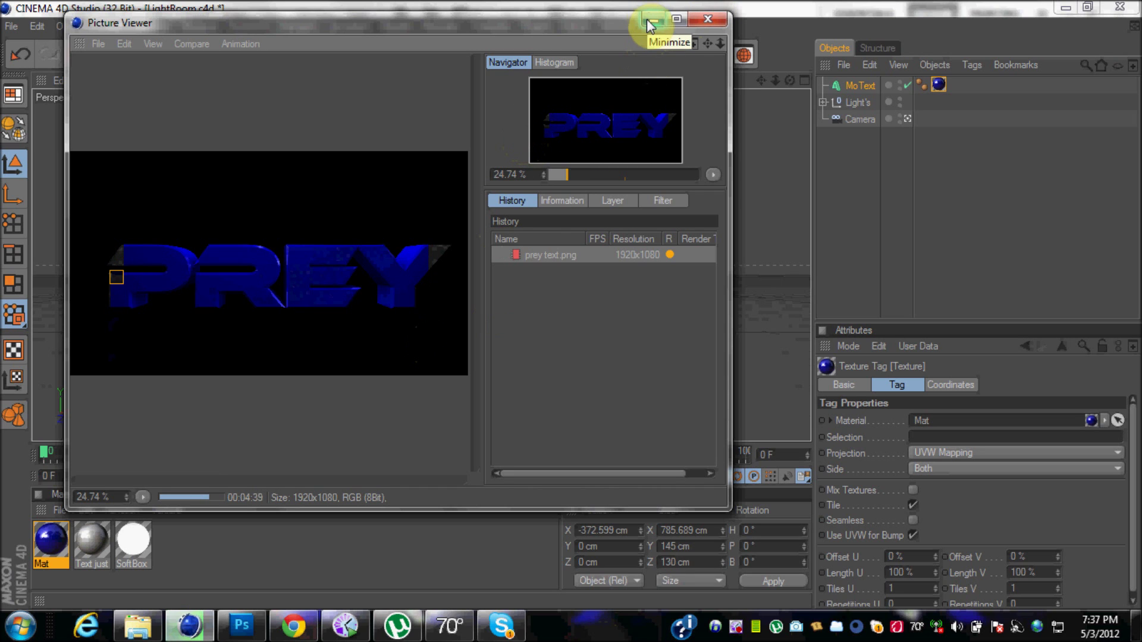
click(165, 320)
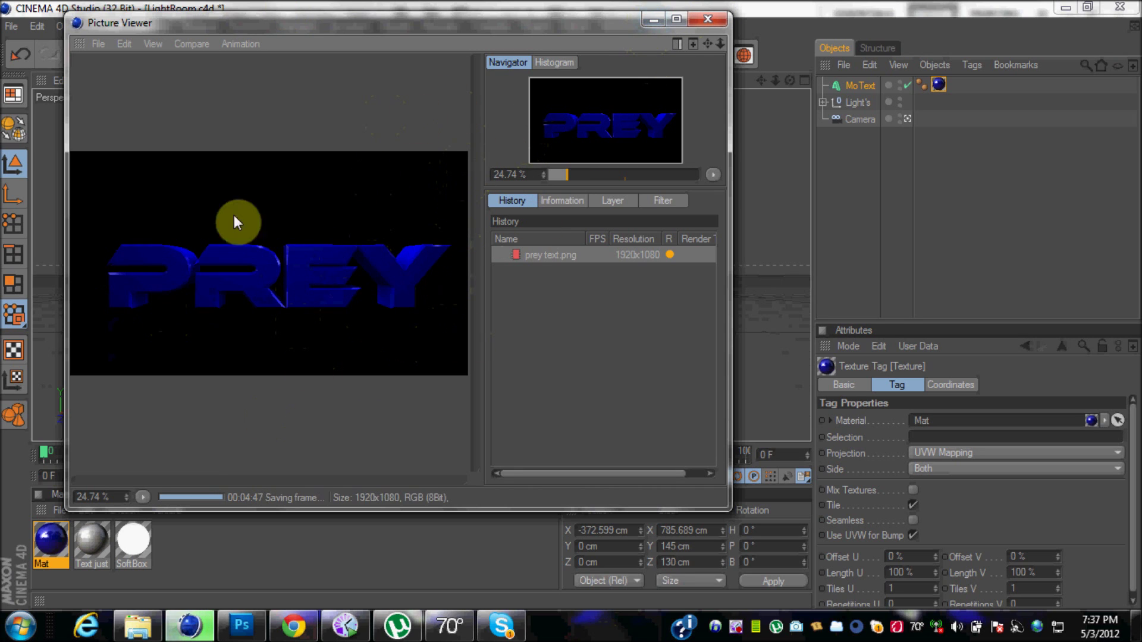
click(241, 626)
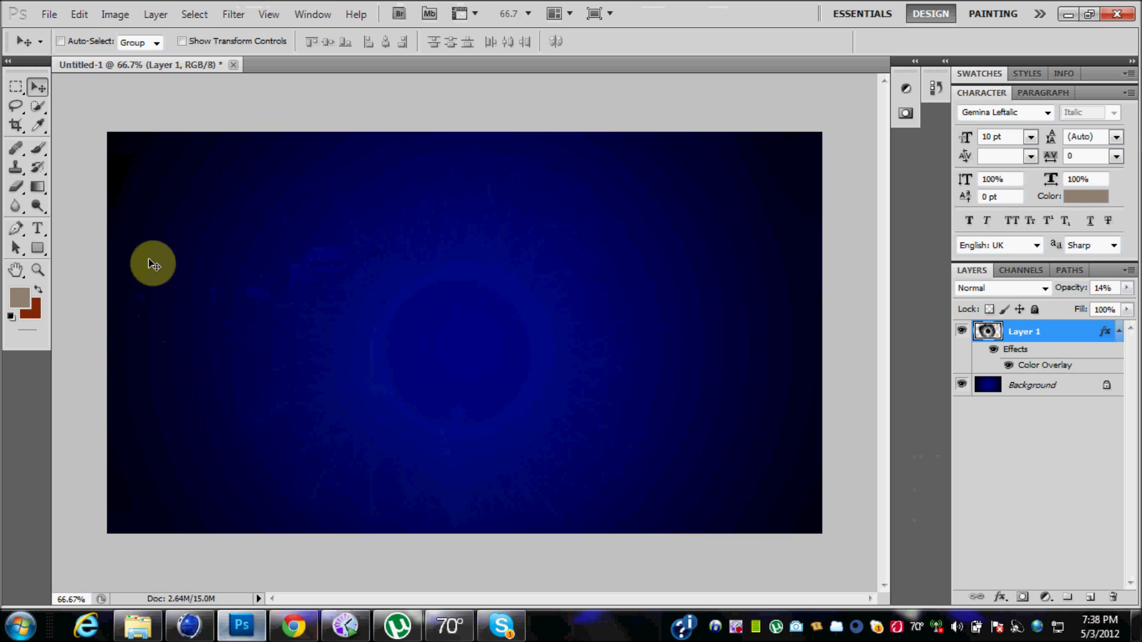
- Open the rendered "prey text.png" from "New folder" in the pictures library
click(50, 17)
click(70, 49)
click(51, 187)
double_click(512, 95)
double_click(770, 262)
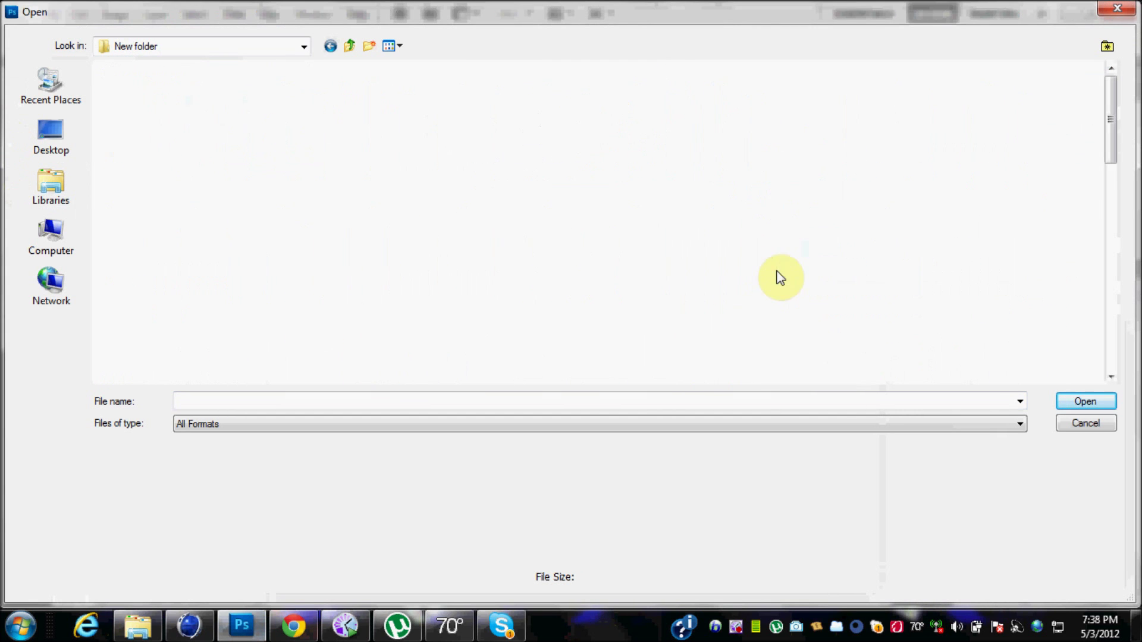
click(653, 401)
text(pre)
click(833, 415)
key(Return)
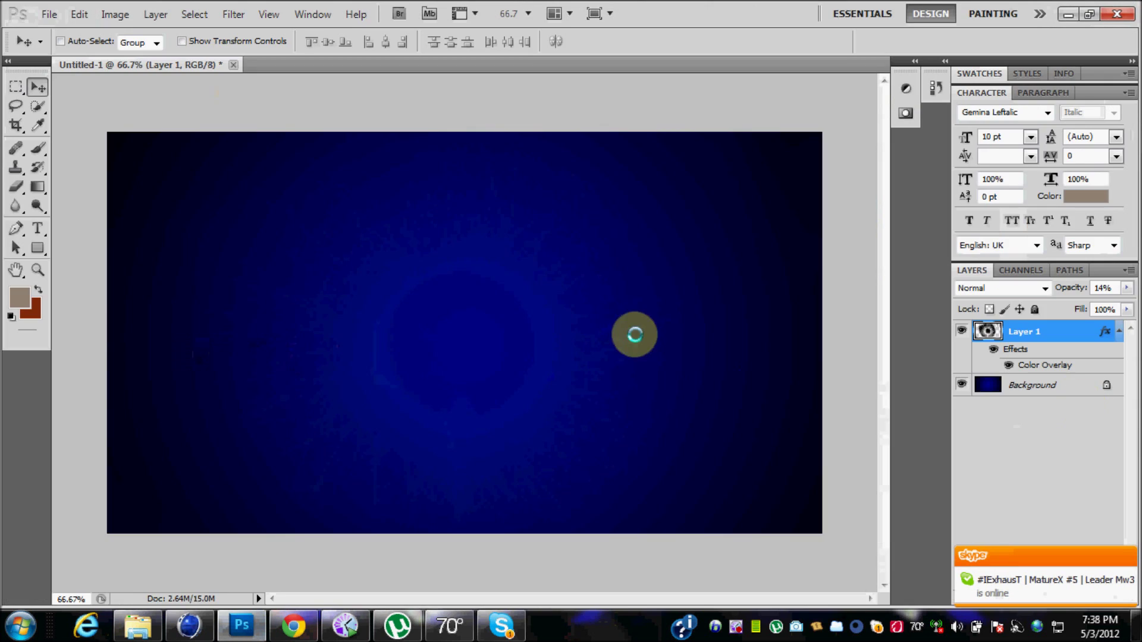
- Copy the rendered text into the blue background document as a new layer, close its source file, and move it to mid-canvas
drag(339, 66, 324, 251)
drag(1022, 335, 556, 113)
click(709, 250)
drag(458, 142, 475, 367)
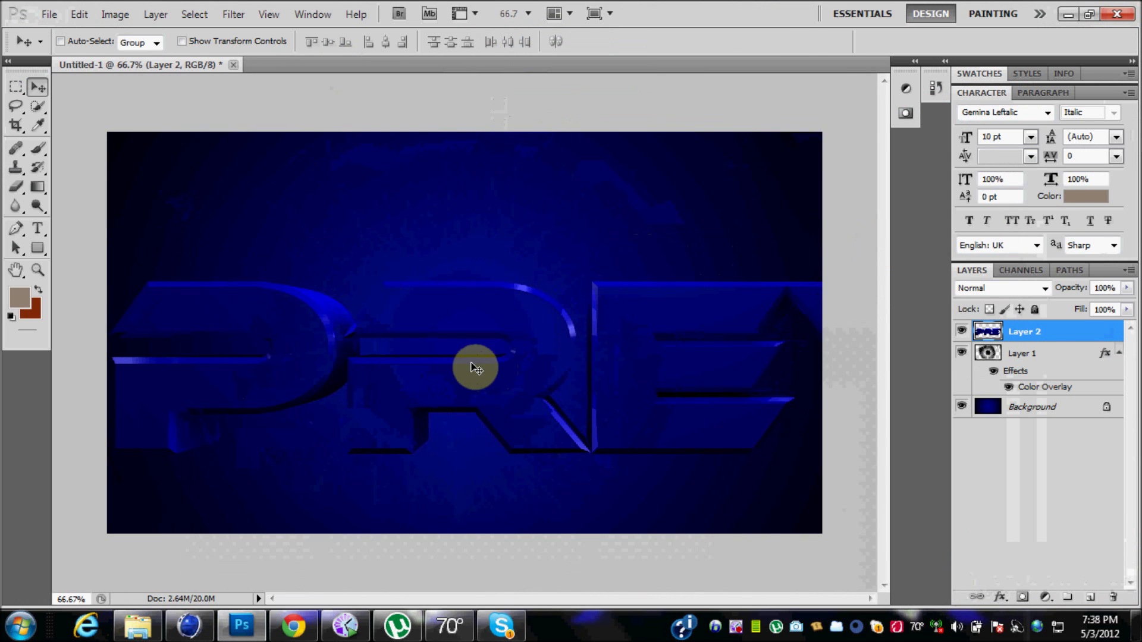
- Scale the PREY text layer down to fit inside the canvas, tilt it upward to the right, and centre it
key(ctrl+t)
drag(107, 368, 457, 370)
drag(672, 333, 201, 339)
drag(569, 374, 446, 374)
drag(333, 369, 595, 371)
drag(479, 288, 479, 327)
drag(247, 396, 258, 395)
drag(744, 454, 832, 399)
drag(565, 400, 625, 432)
drag(519, 516, 387, 375)
click(35, 86)
key(Return)
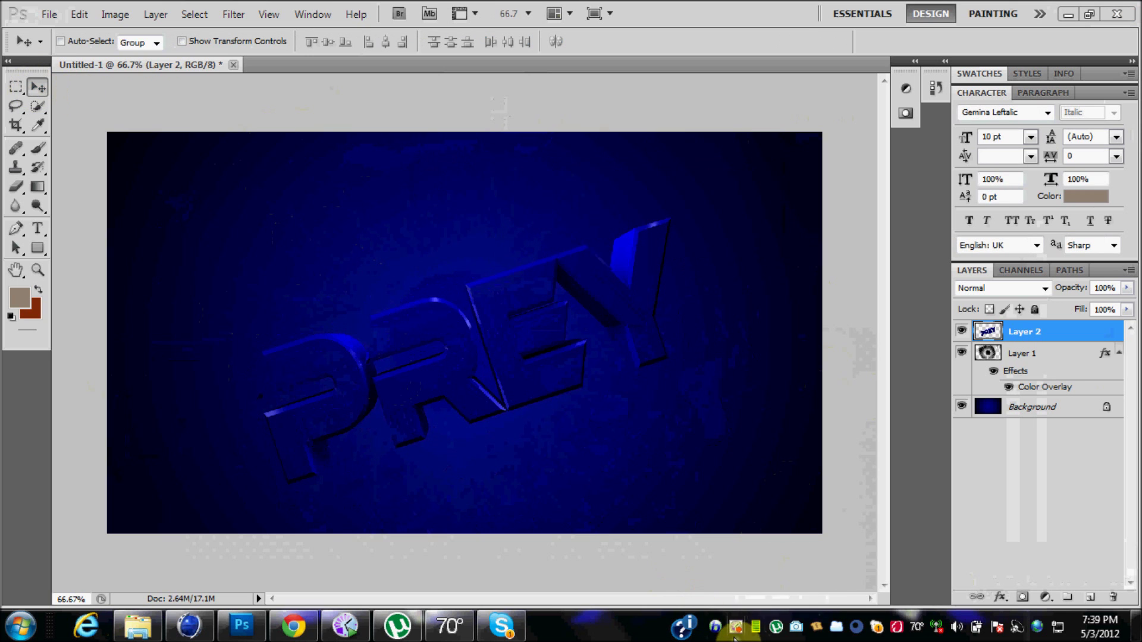
- Open "Flare 4.png" from the Optical Flares folder
click(50, 14)
click(56, 43)
click(51, 190)
drag(1110, 122, 1109, 167)
double_click(305, 277)
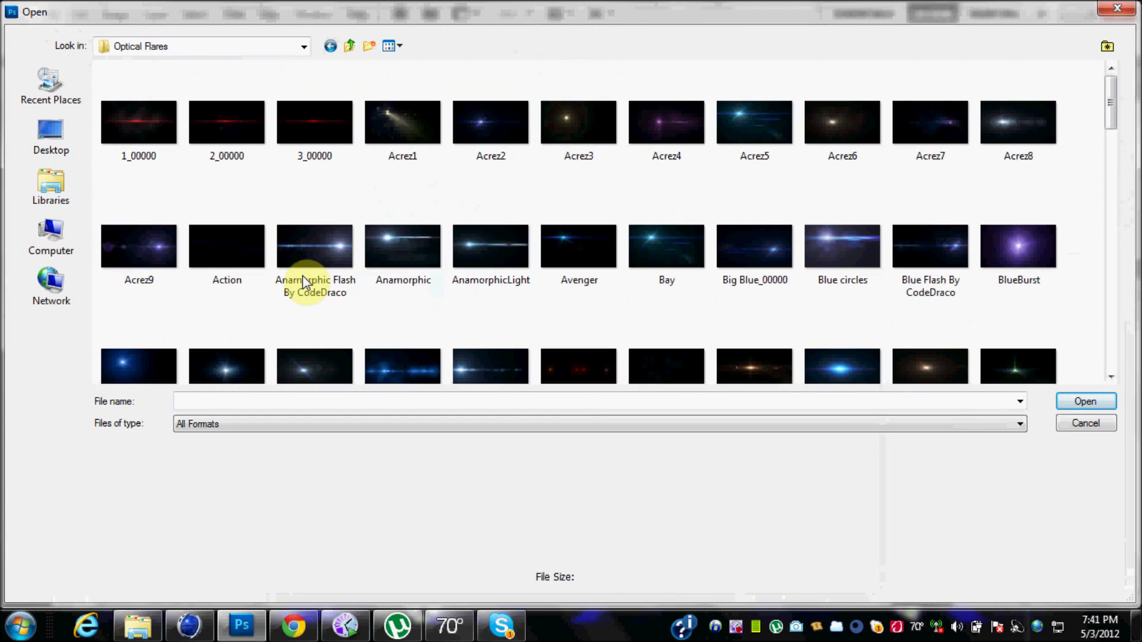
drag(1111, 108, 1124, 264)
double_click(320, 318)
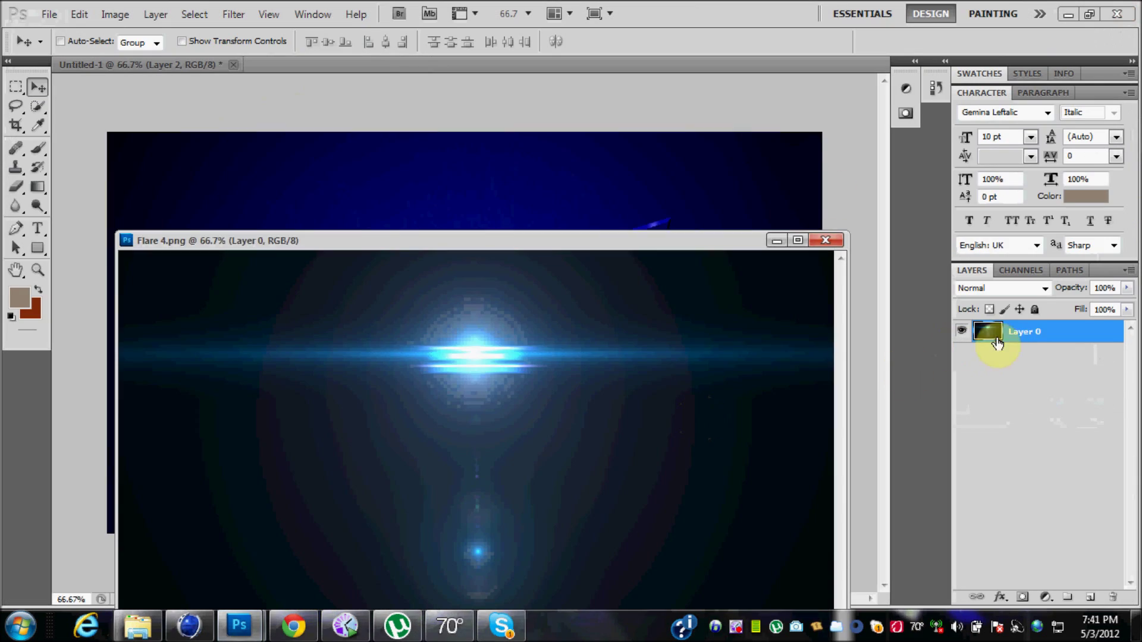
- Copy the flare into the PREY document as a new top layer and set its blend mode to Screen
drag(998, 343, 750, 182)
click(825, 240)
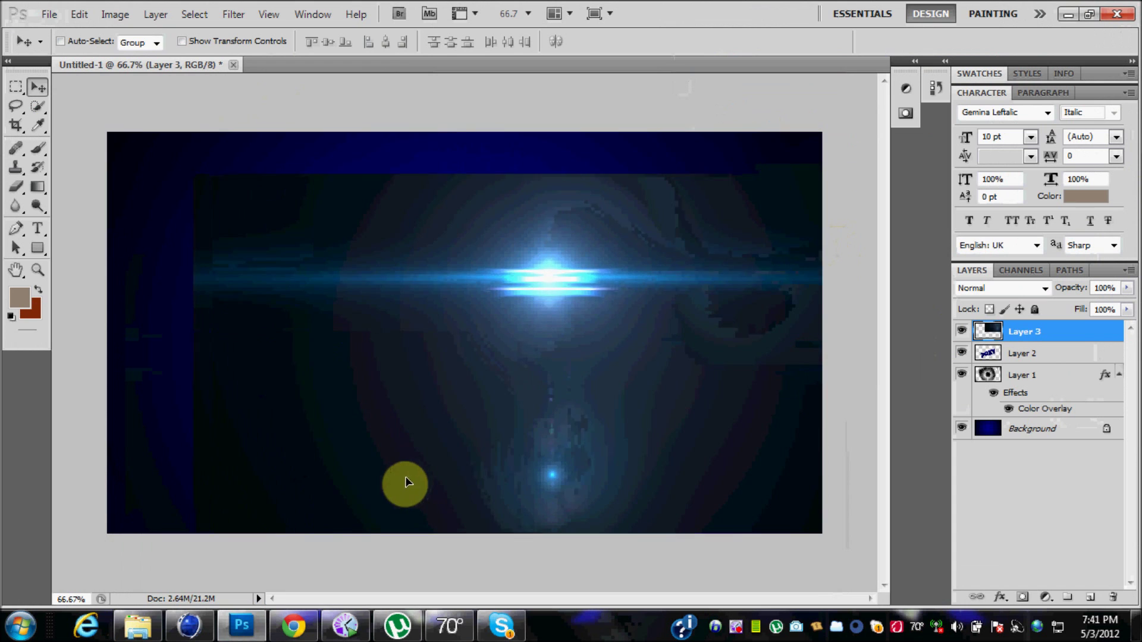
click(1045, 288)
click(1005, 142)
- Rotate the flare layer to match the text's tilt and position it along the lower edge of the letters
key(ctrl+t)
drag(132, 177, 85, 288)
drag(544, 259, 734, 295)
mouse_move(417, 530)
mouse_down()
mouse_move(275, 576)
mouse_move(918, 331)
mouse_move(765, 395)
mouse_move(753, 446)
mouse_move(227, 563)
mouse_move(265, 546)
mouse_move(509, 275)
mouse_move(681, 334)
mouse_move(800, 178)
mouse_move(576, 480)
mouse_move(338, 523)
mouse_up()
click(37, 106)
click(515, 243)
- Erase the flare outside the letters with soft 94 px and 77 px eraser brushes, keeping only a glow on their lower edges
click(19, 187)
mouse_move(652, 300)
mouse_down()
mouse_move(547, 323)
mouse_move(706, 282)
mouse_move(664, 420)
mouse_move(409, 516)
mouse_move(323, 510)
mouse_move(660, 411)
mouse_up()
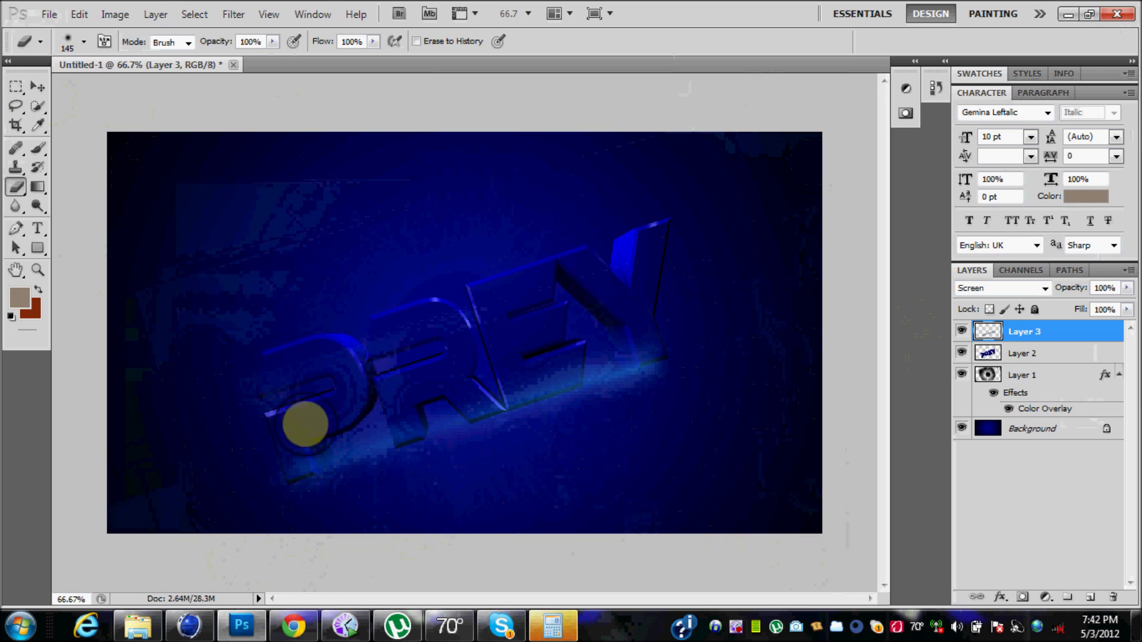
mouse_move(425, 407)
mouse_down()
mouse_move(356, 404)
mouse_move(361, 432)
mouse_up()
click(85, 43)
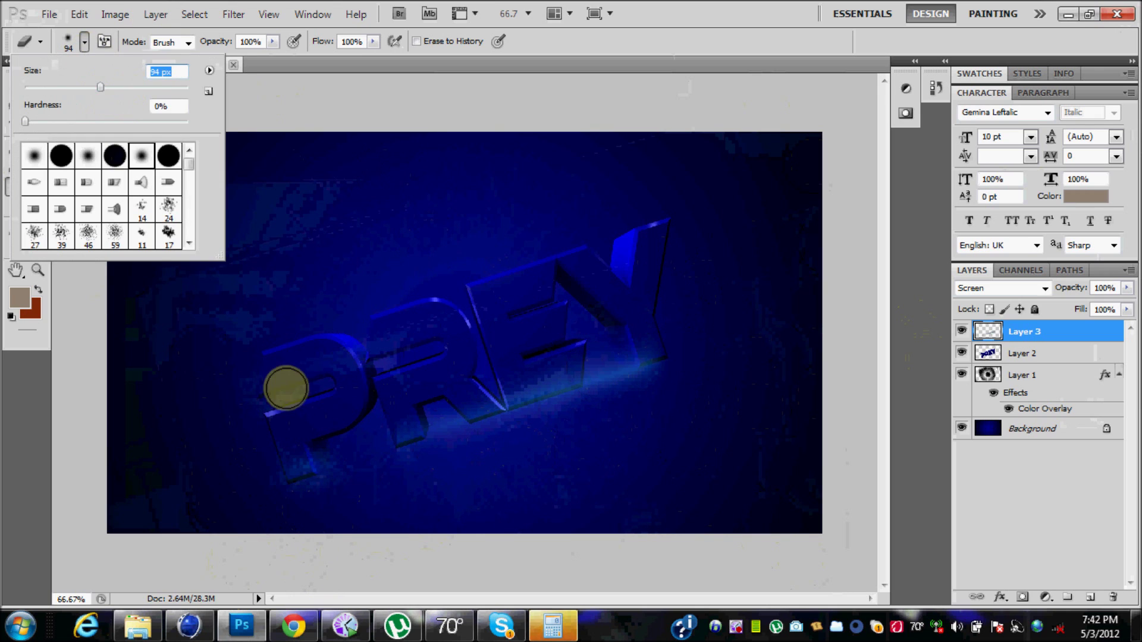
click(608, 380)
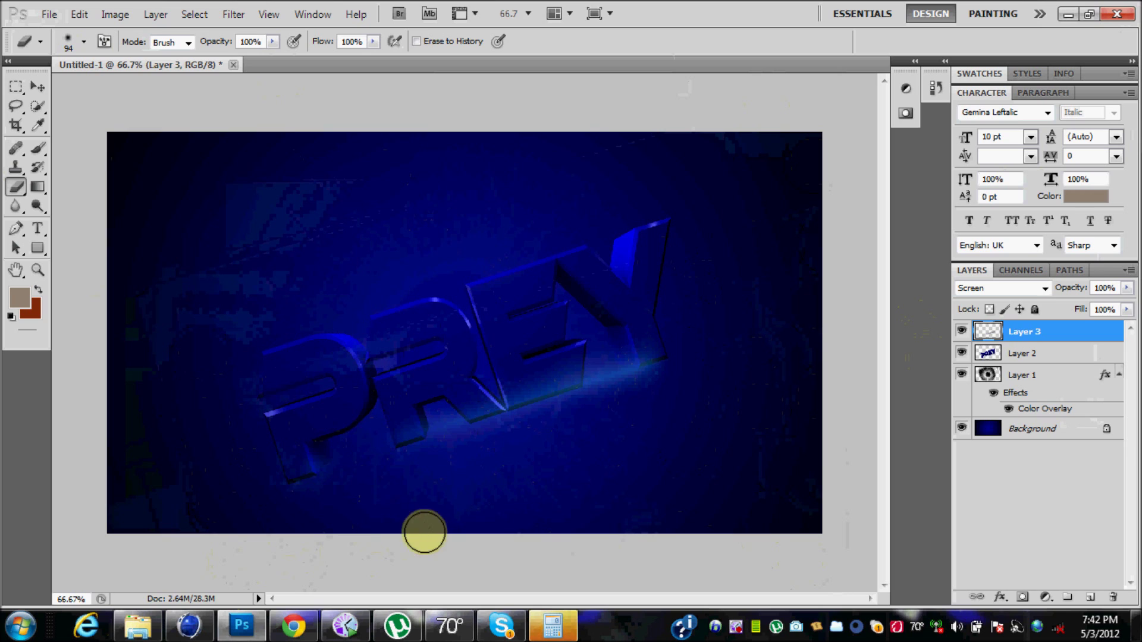
click(85, 42)
key(Return)
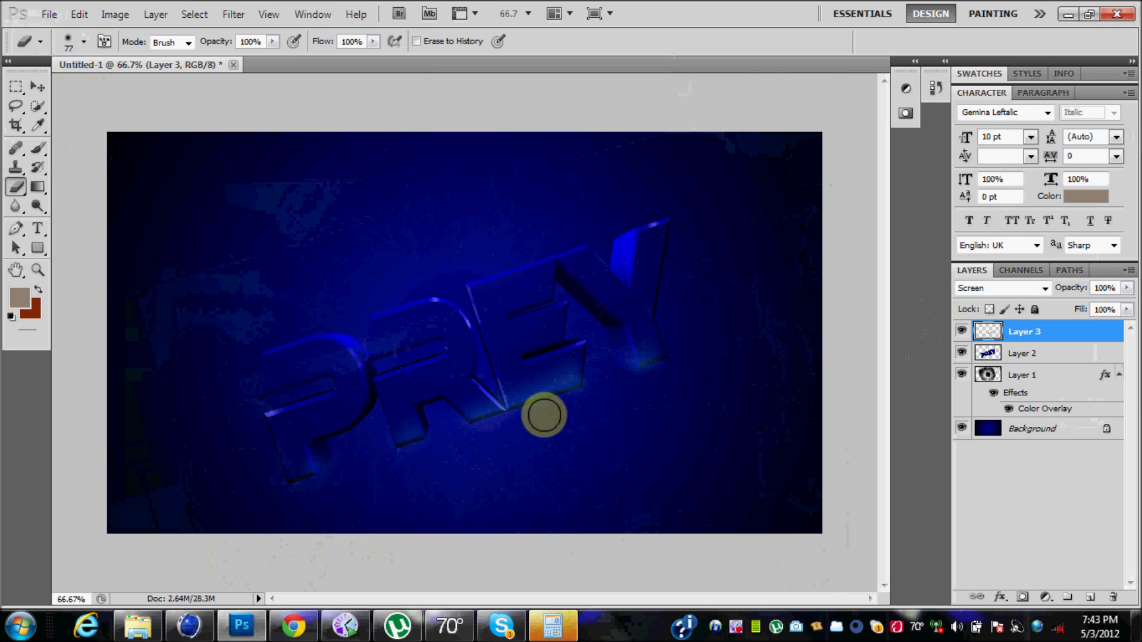
- Open "glass_matrix-1024x768.jpg" from the pictures library
click(38, 87)
click(50, 14)
click(69, 54)
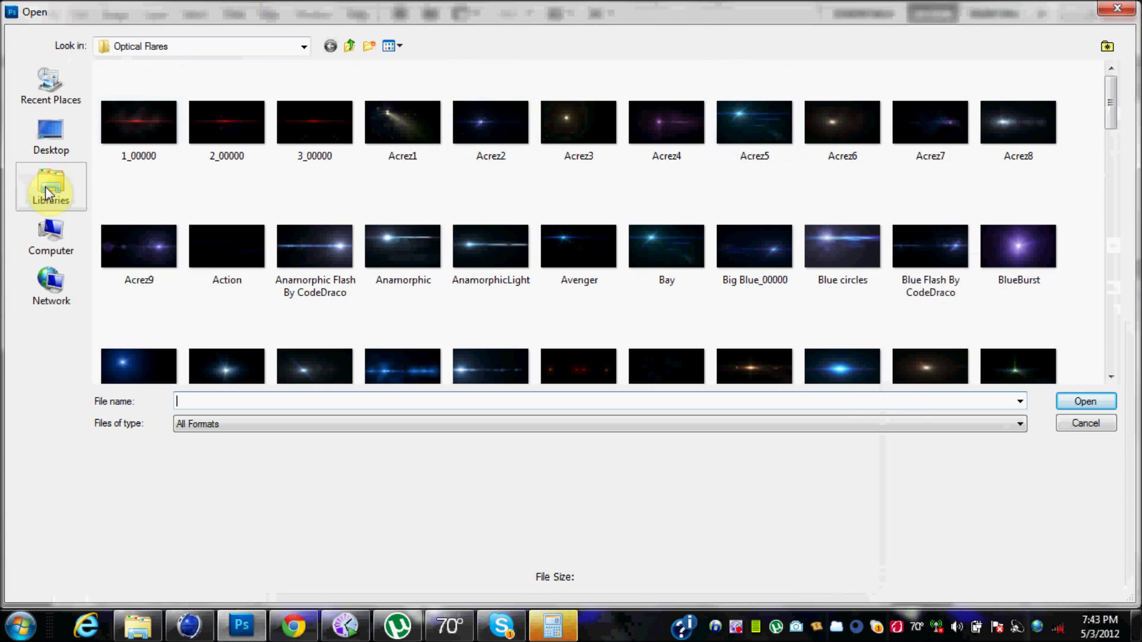
click(47, 190)
double_click(553, 79)
drag(1110, 89, 1104, 247)
click(652, 190)
double_click(653, 190)
right_click(737, 630)
click(812, 390)
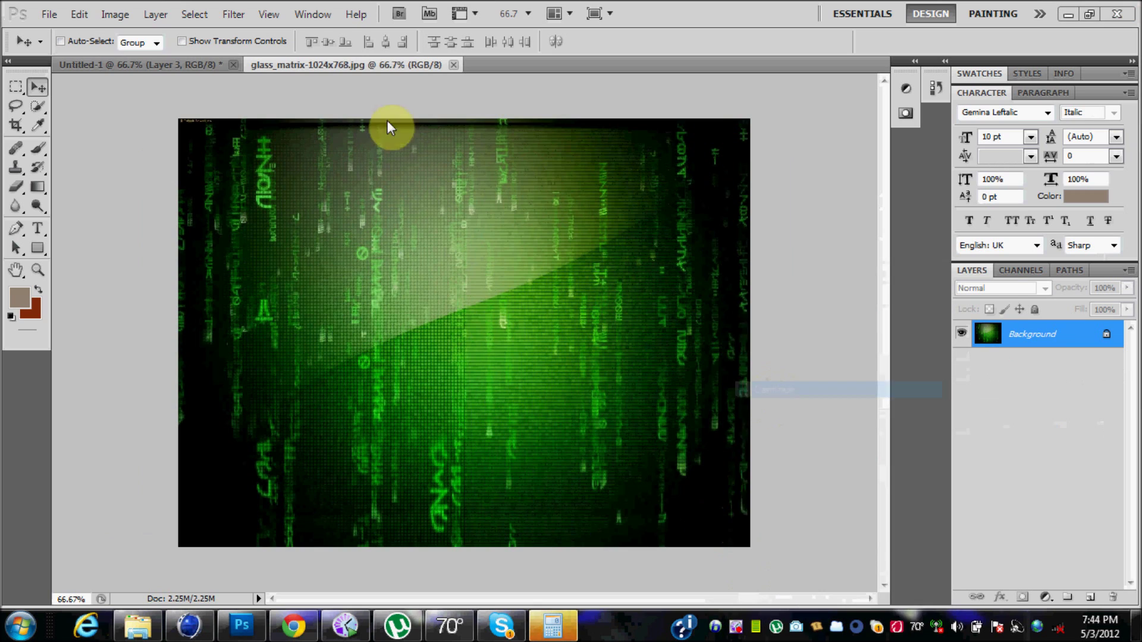
- Copy the matrix image into the PREY document as a new layer and stretch it to cover the whole canvas
drag(357, 65, 206, 139)
click(745, 246)
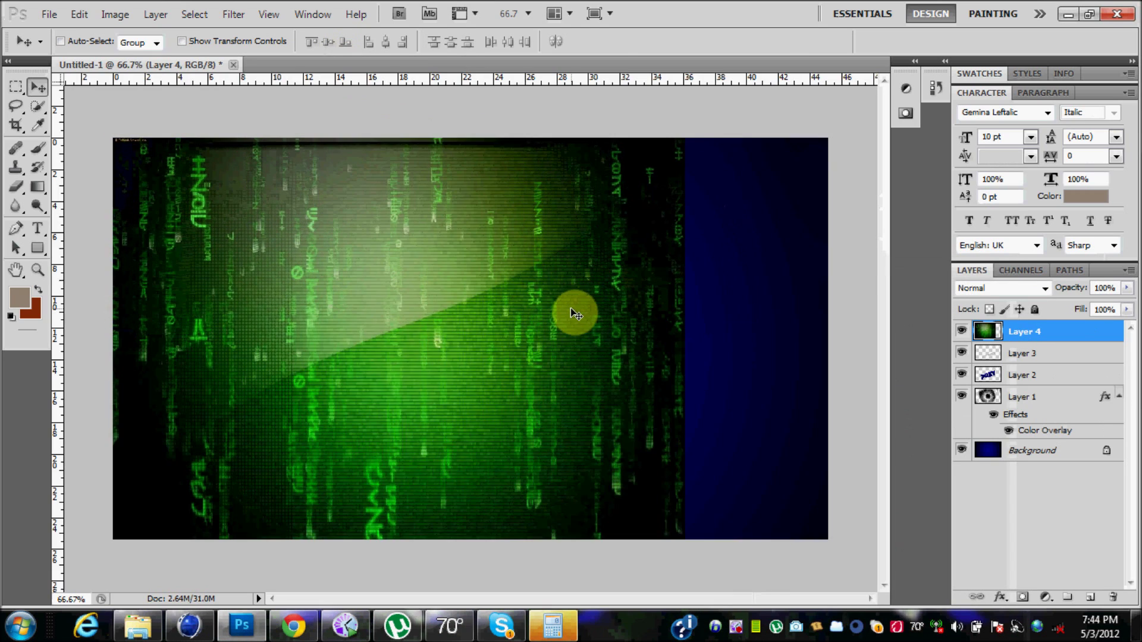
key(ctrl+t)
drag(393, 561, 392, 534)
drag(679, 334, 823, 343)
click(38, 87)
click(513, 257)
- Move the matrix layer directly above the Background and convert it with the default Black and White adjustment
key(ctrl+shift+bracketleft)
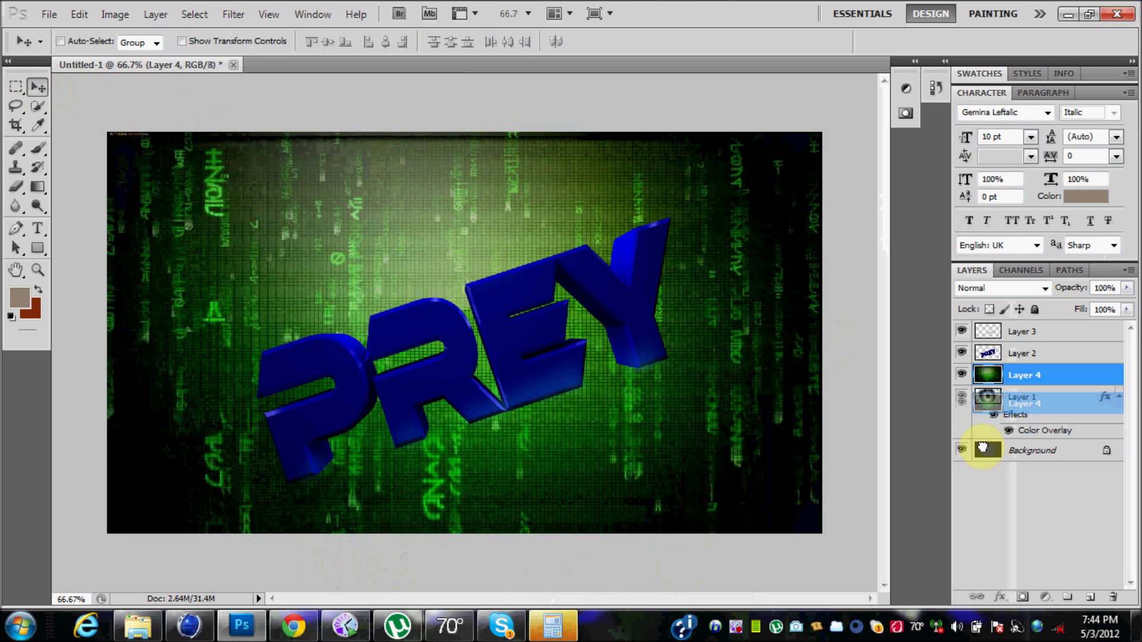
click(117, 13)
mouse_move(114, 51)
click(336, 178)
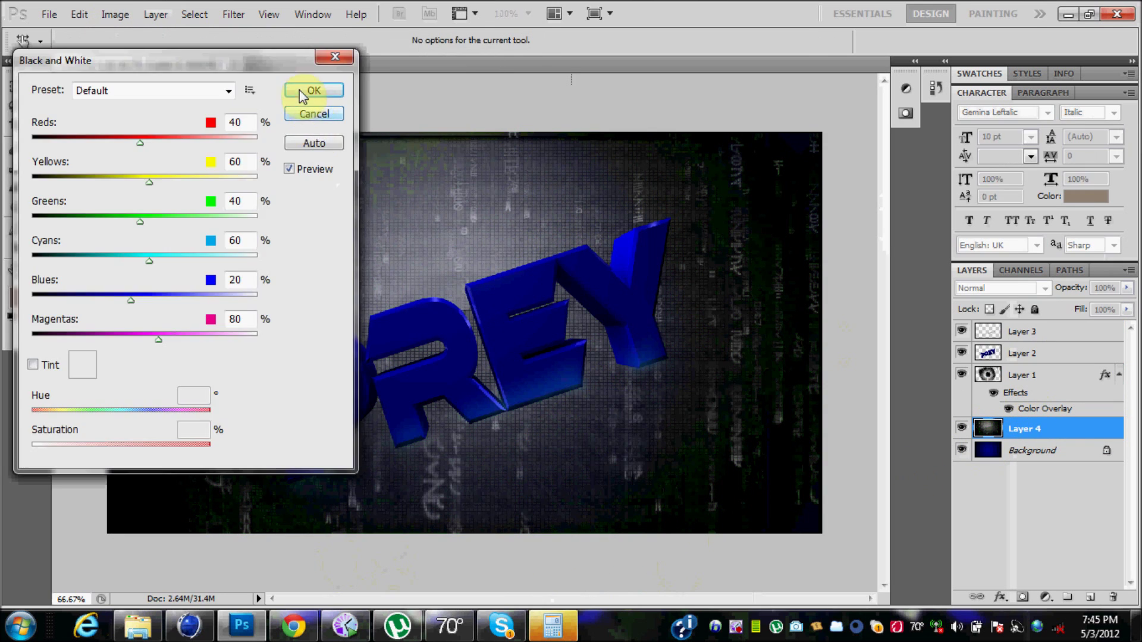
click(300, 92)
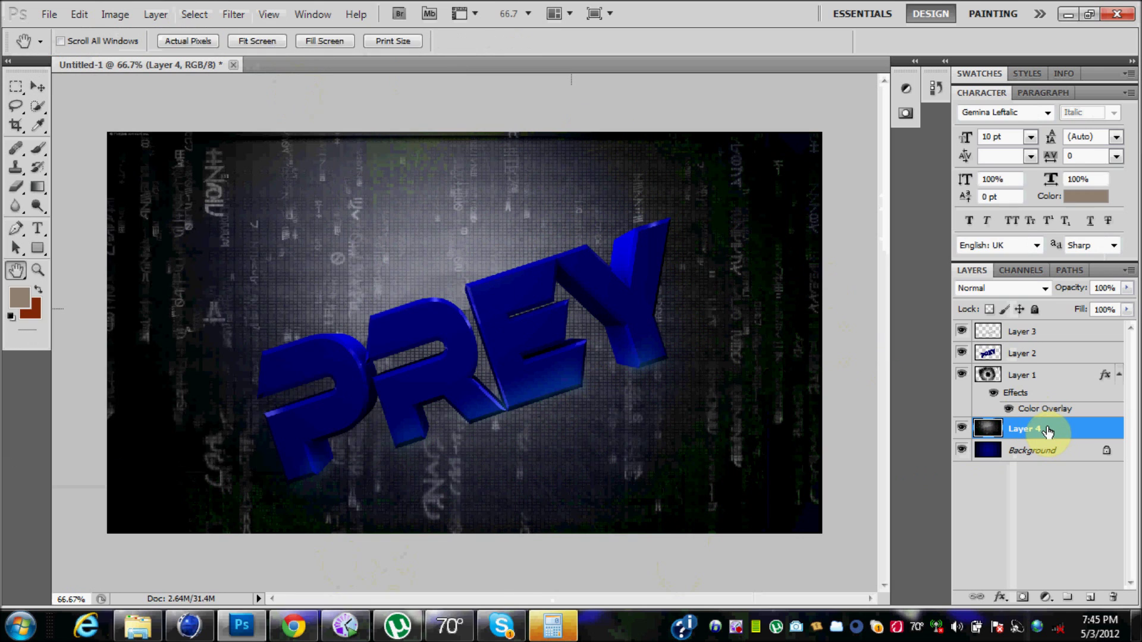
- Add a dark blue Color Overlay with reduced opacity to the matrix layer
double_click(1048, 432)
click(70, 507)
drag(319, 363, 288, 364)
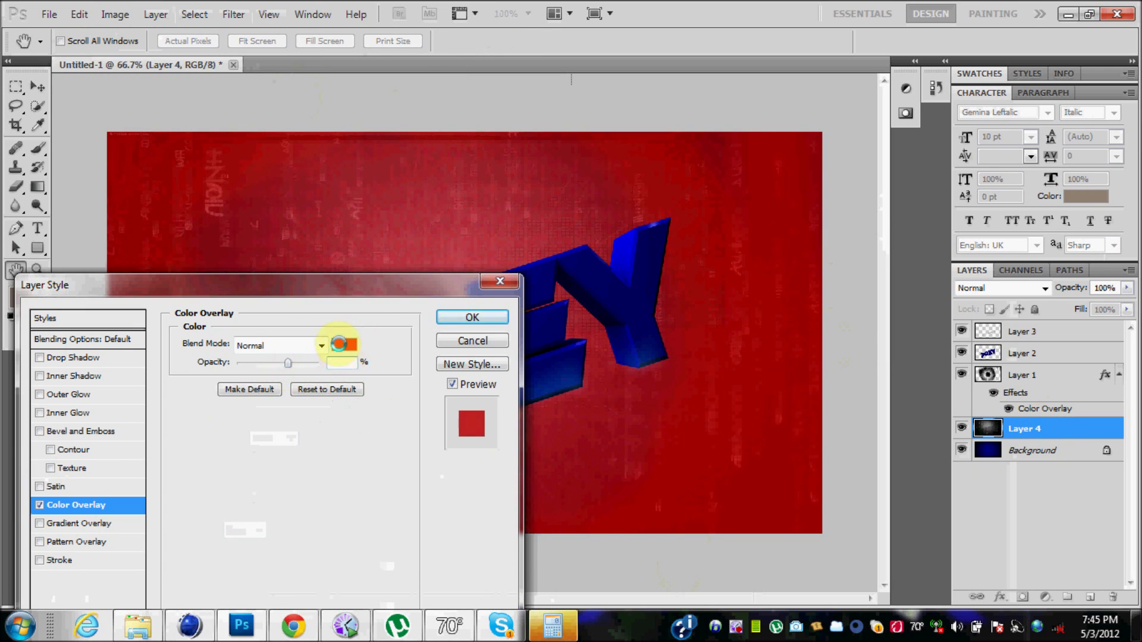
click(342, 347)
click(319, 375)
click(434, 292)
click(471, 317)
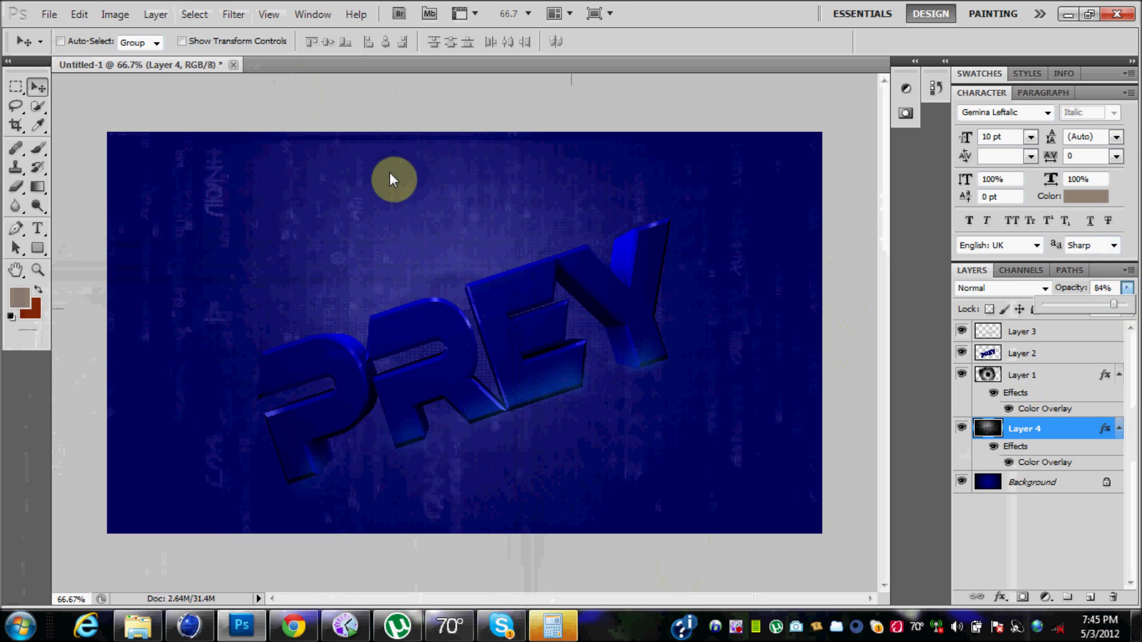
- Open the dripping blood image by entering "bloo" as the file name and picking the suggested file
click(49, 14)
click(74, 45)
text(b;l)
key(BackSpace)
key(BackSpace)
text(loo)
click(679, 416)
click(1089, 402)
- Copy the drip image into the upper left corner of the PREY document and convert it to black and white
drag(334, 66, 288, 301)
drag(987, 344, 158, 110)
click(114, 14)
mouse_move(152, 53)
click(454, 165)
key(Return)
- Set the drip layer's blend mode to Screen and remove its white area with the Magic Eraser Tool
click(1044, 288)
click(999, 140)
right_click(17, 186)
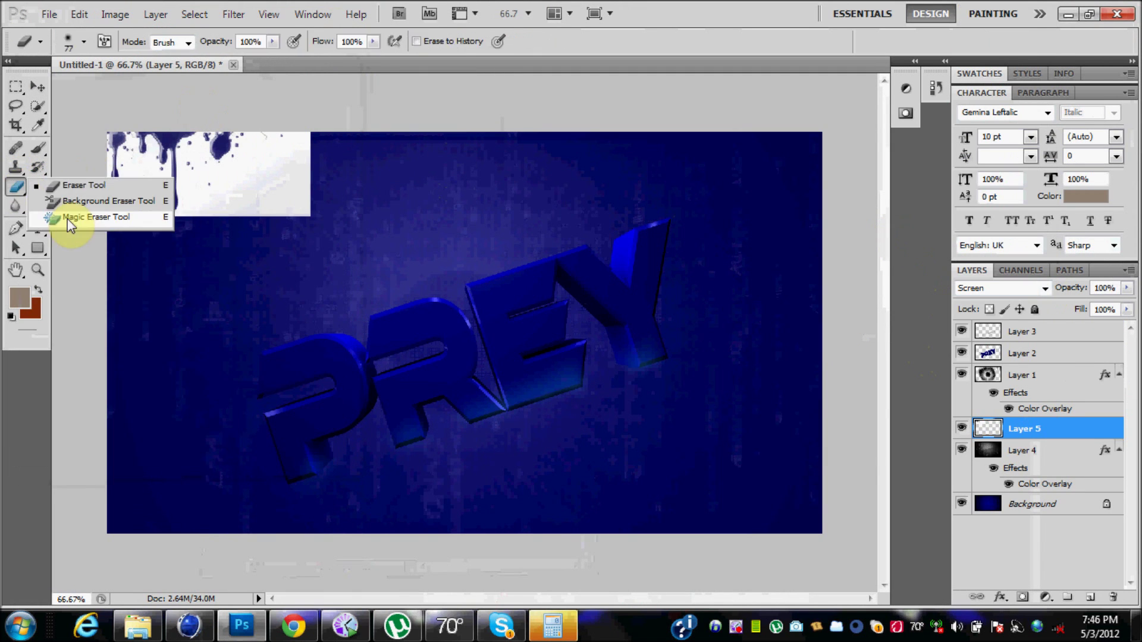
click(70, 218)
click(136, 209)
- Duplicate the drip layer and place the copy beside the original along the canvas's top edge
click(36, 87)
right_click(1023, 432)
click(975, 88)
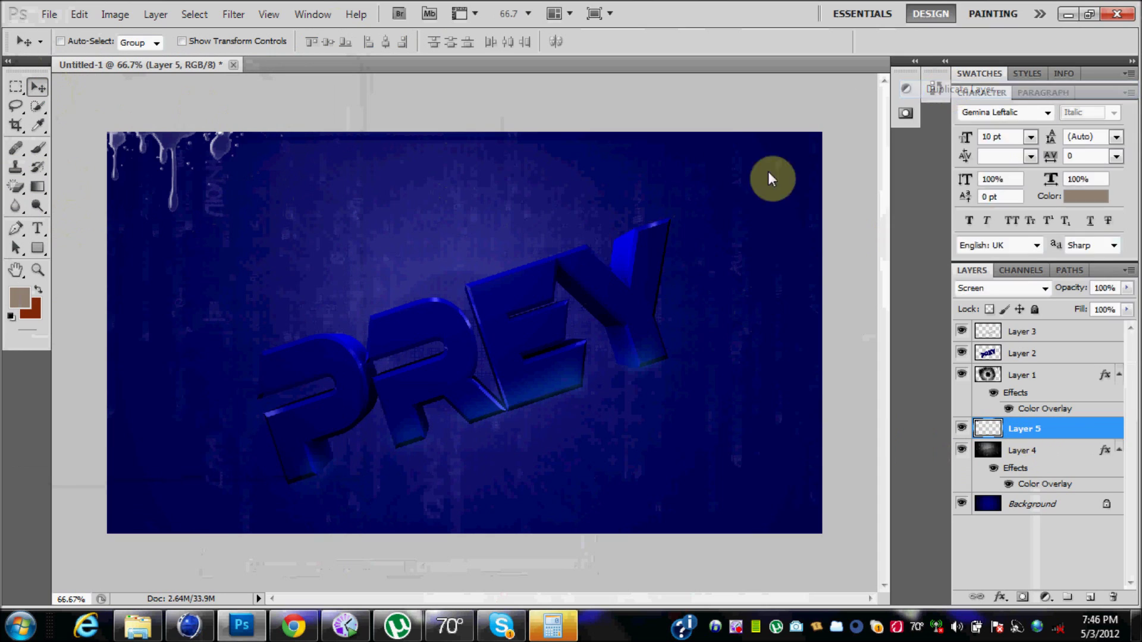
click(714, 177)
drag(177, 156, 345, 157)
click(17, 187)
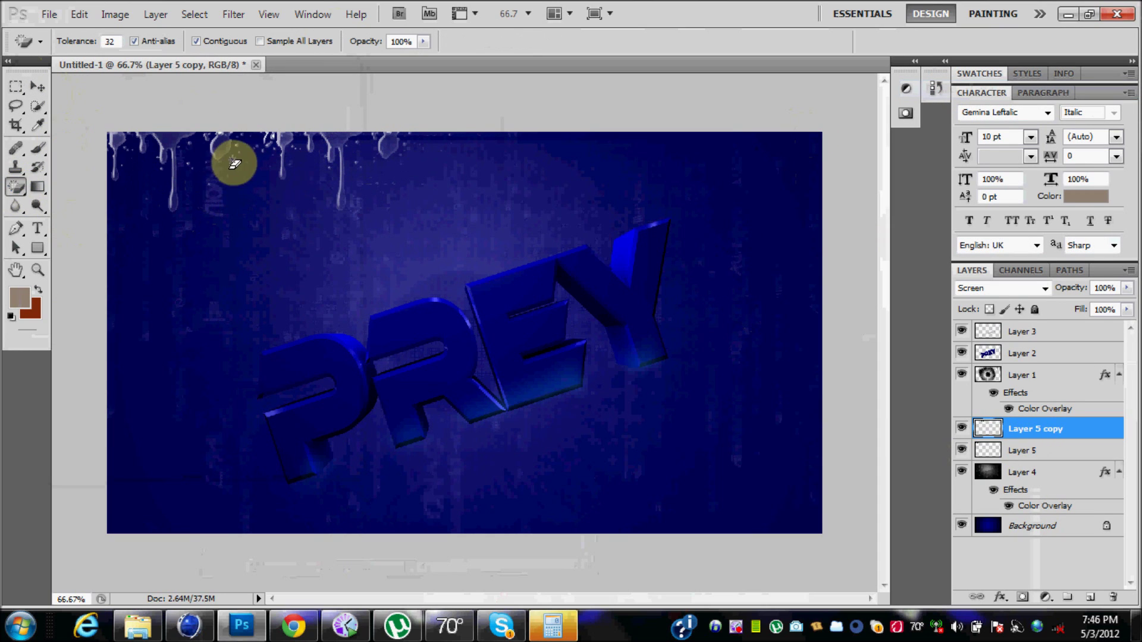
click(34, 94)
- Duplicate the drip layer three more times and line the copies up across the rest of the top edge
right_click(1035, 429)
click(963, 97)
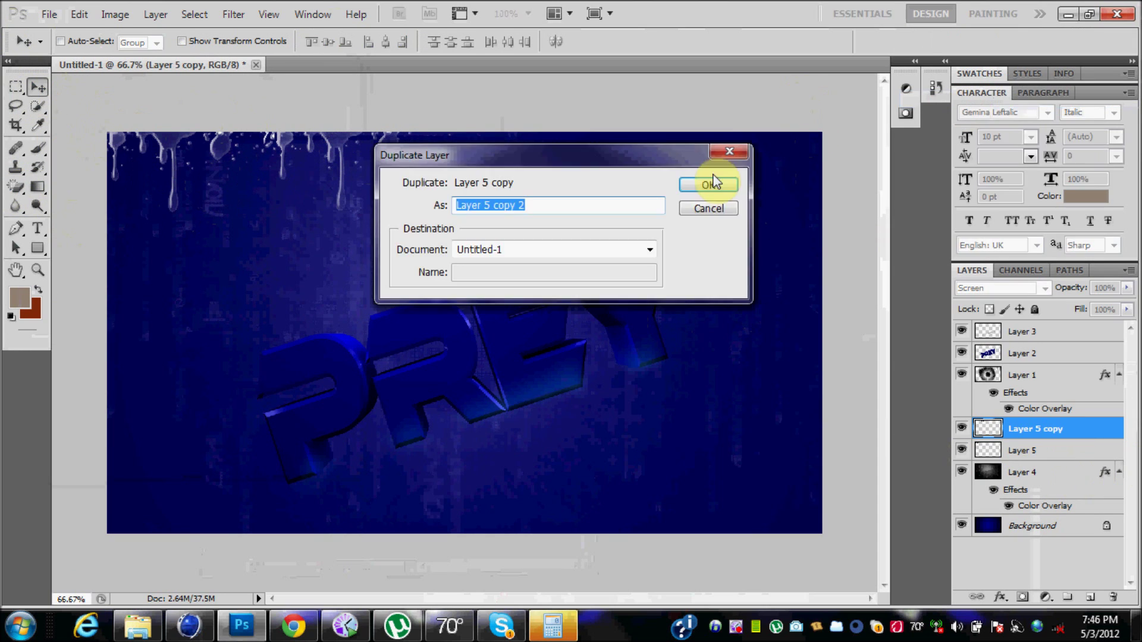
click(716, 181)
right_click(1034, 429)
click(964, 97)
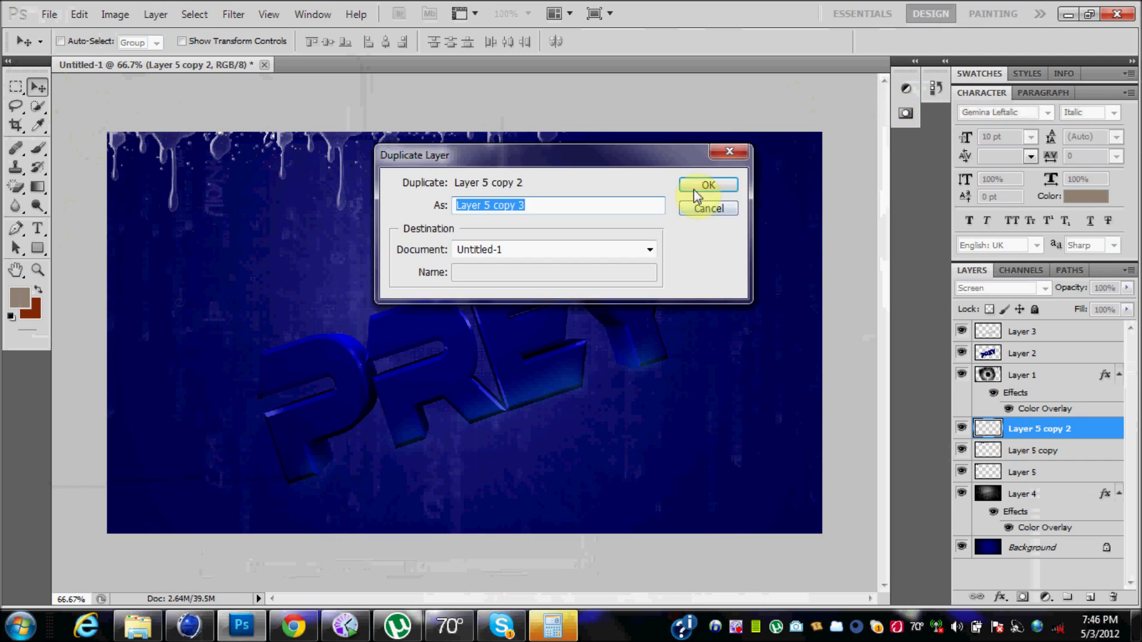
click(716, 181)
key(Return)
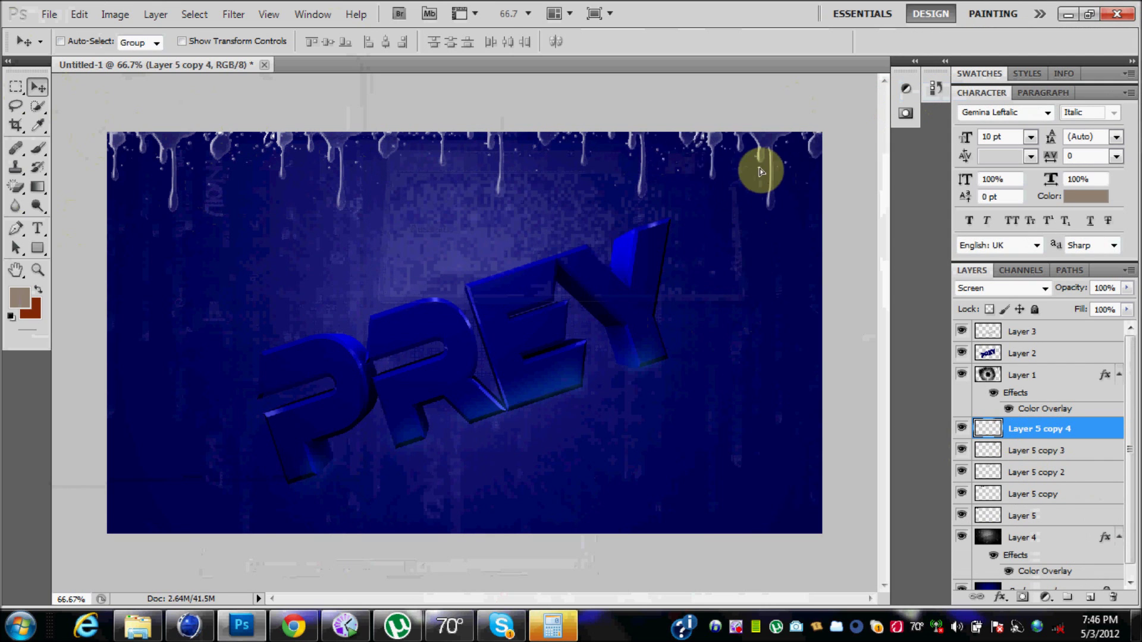
- Open a star-shaped blue optical flare image and copy it into the PREY document as a new layer
click(44, 21)
click(63, 42)
click(489, 238)
double_click(594, 252)
drag(325, 67, 381, 263)
drag(1063, 337, 752, 201)
click(930, 263)
- Set the new flare layer's blend mode to Screen and move its bright centre to the canvas's upper left area
click(1045, 289)
click(967, 142)
drag(321, 252, 191, 156)
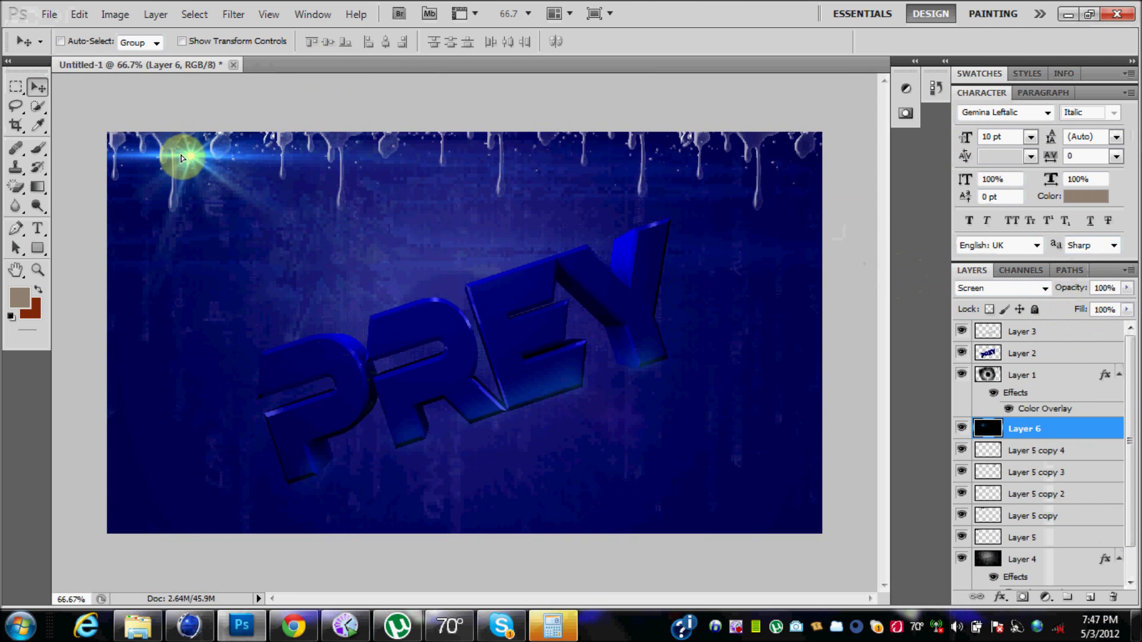
- Stretch the star flare layer to 121.66% width and extend its height so that it covers the whole canvas
key(ctrl+t)
drag(691, 236, 844, 237)
click(38, 87)
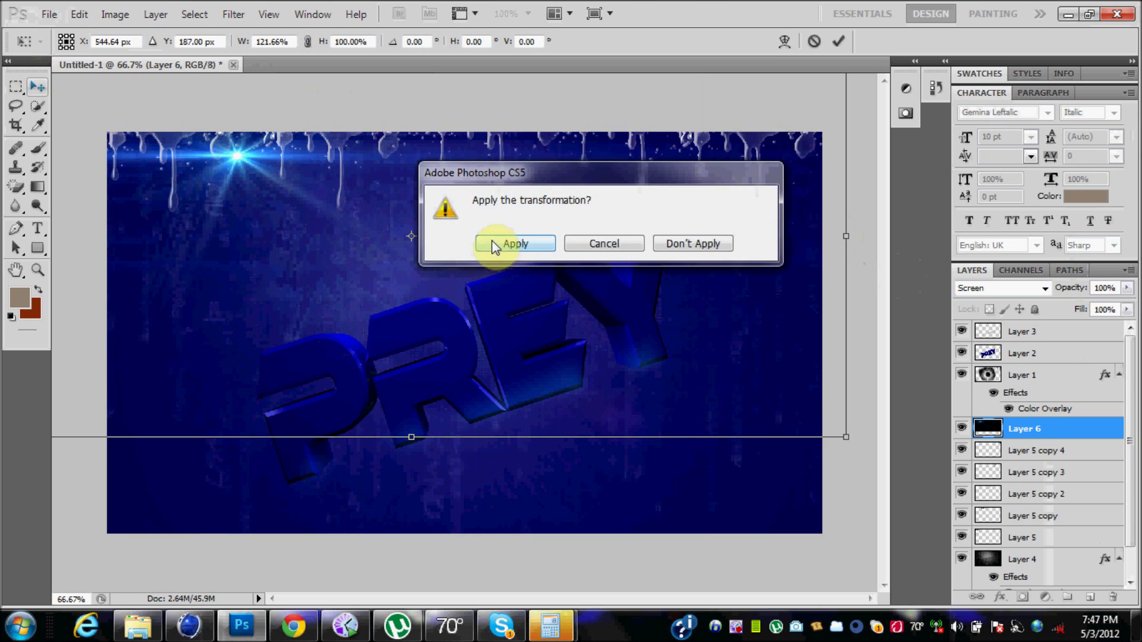
click(499, 244)
drag(408, 450, 421, 517)
click(38, 85)
click(519, 243)
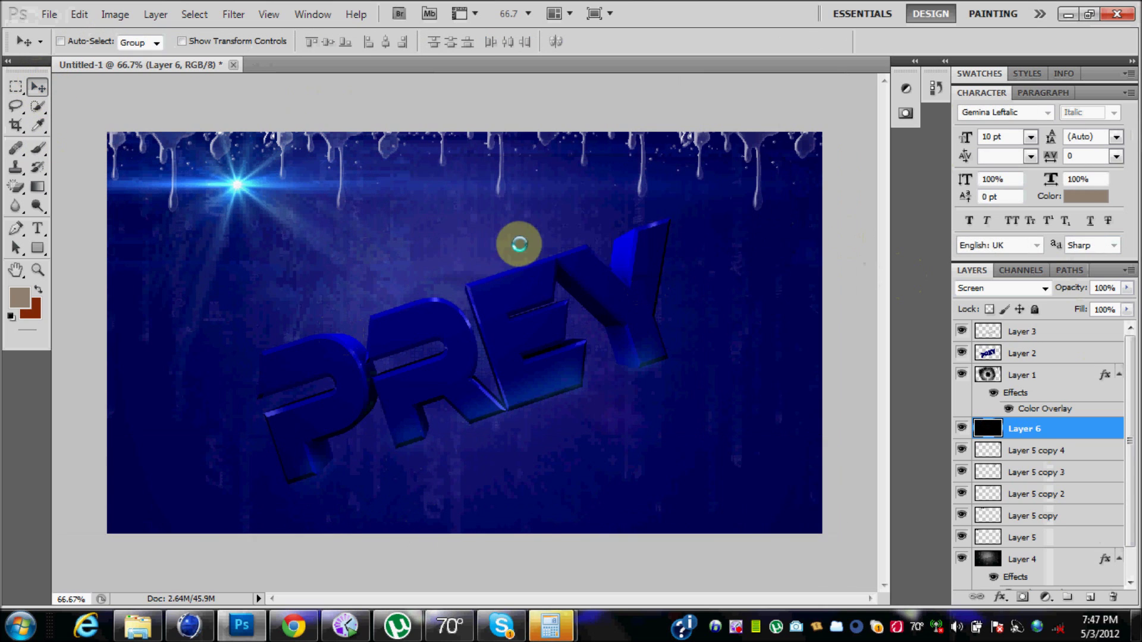
click(736, 630)
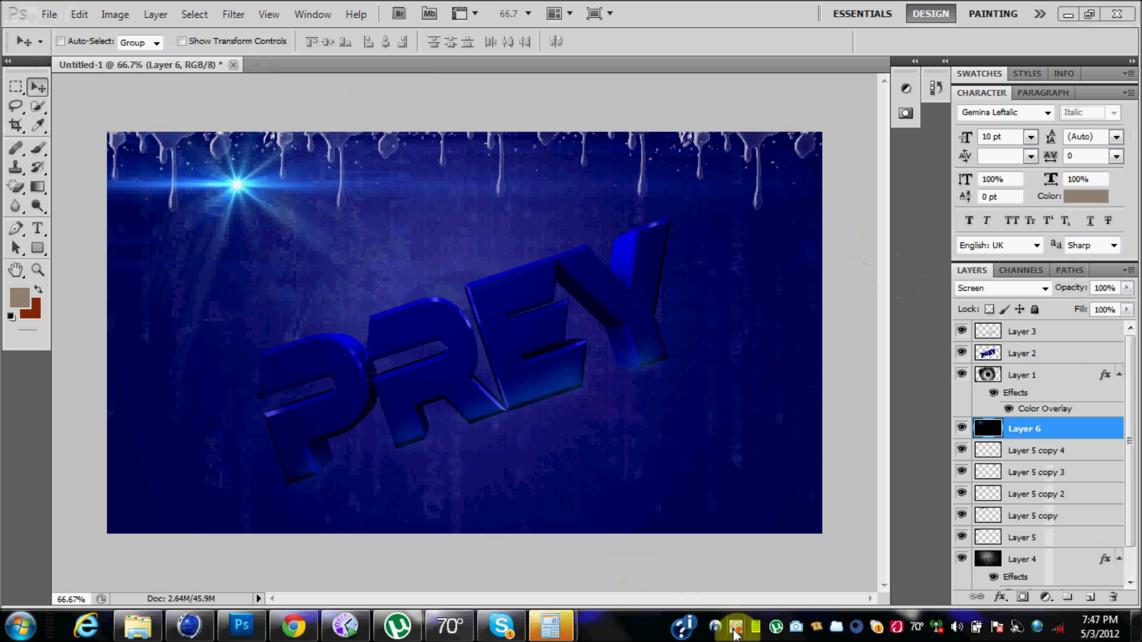